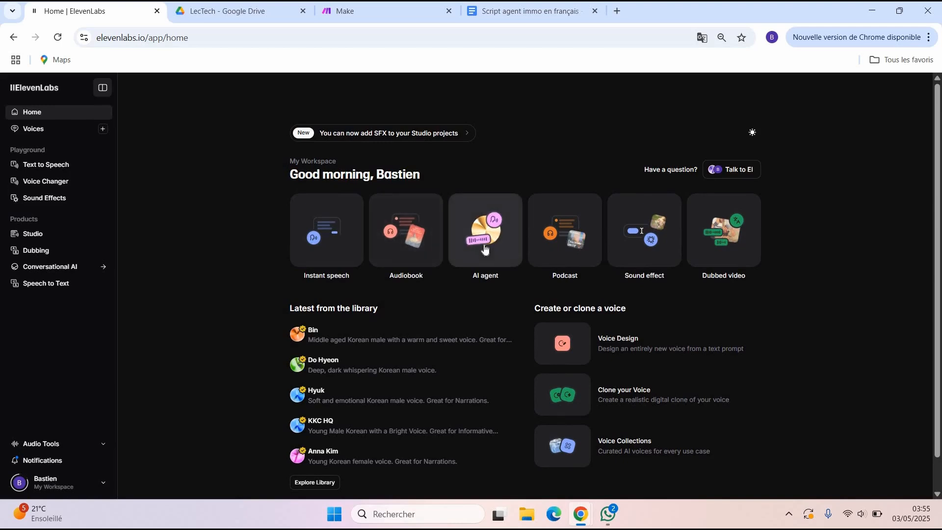
# Create a new AI agent named "LecTech Immo" from the Blank template.
pyautogui.click(483, 250)
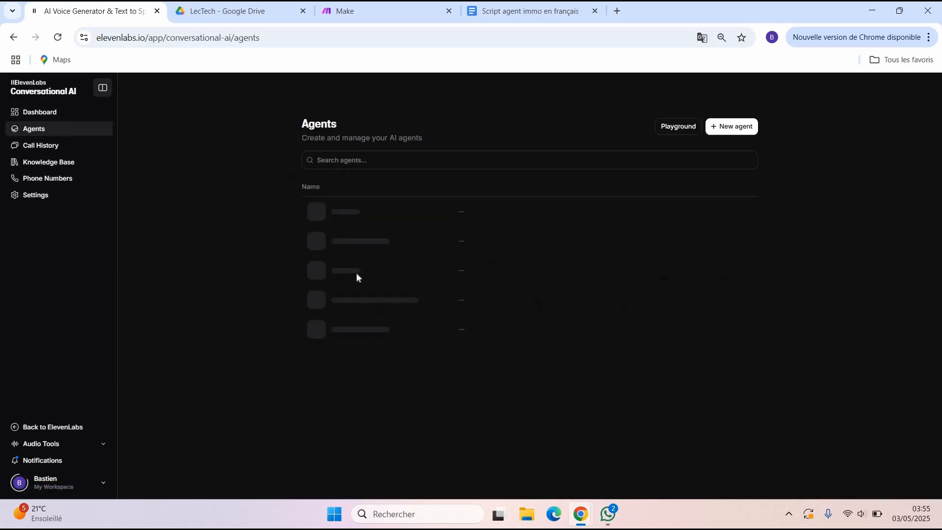
pyautogui.click(729, 129)
pyautogui.write('Lec')
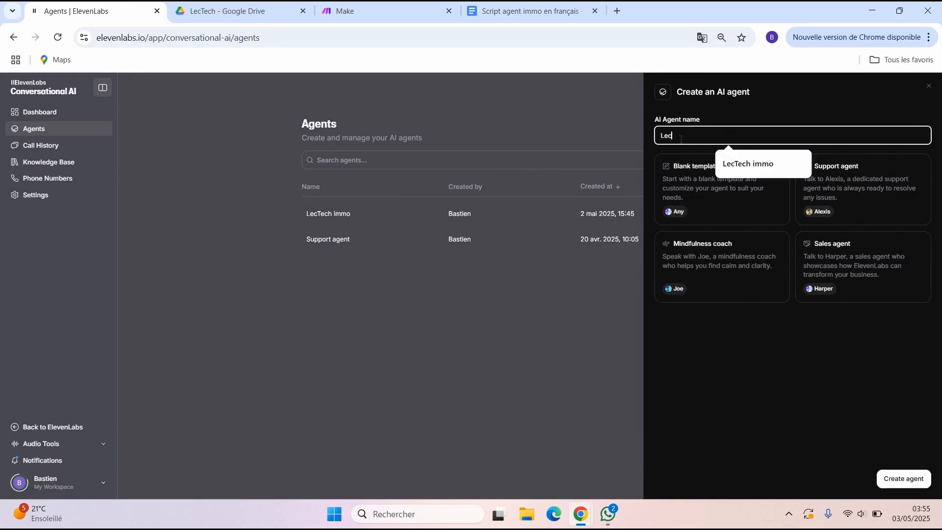
pyautogui.write('Tech Immo')
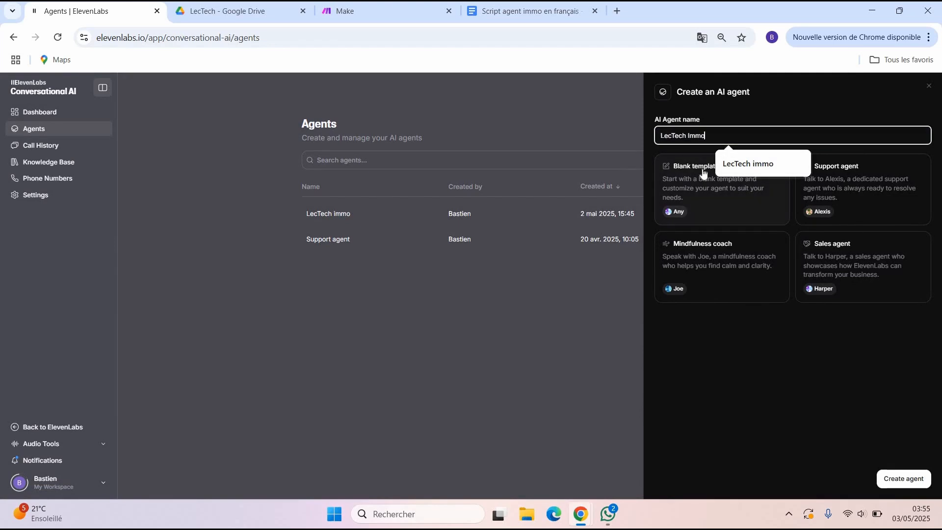
pyautogui.click(704, 173)
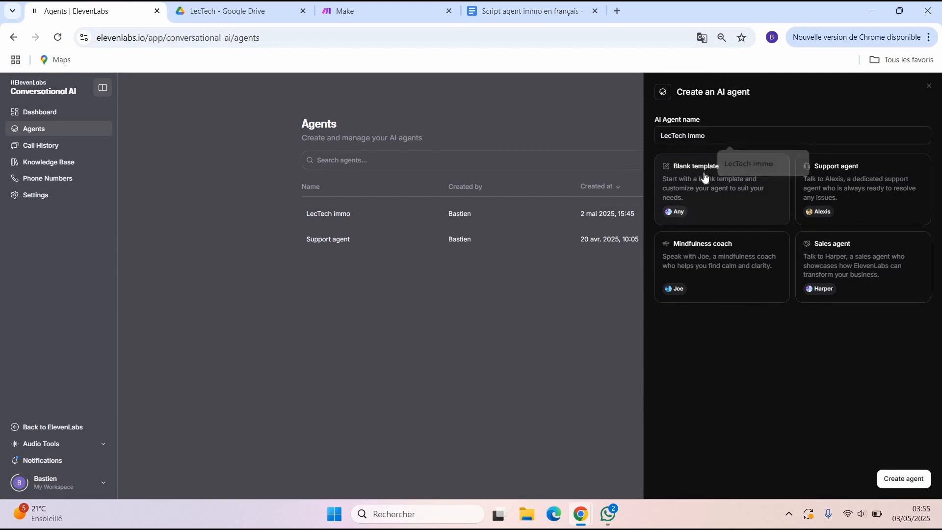
pyautogui.click(890, 477)
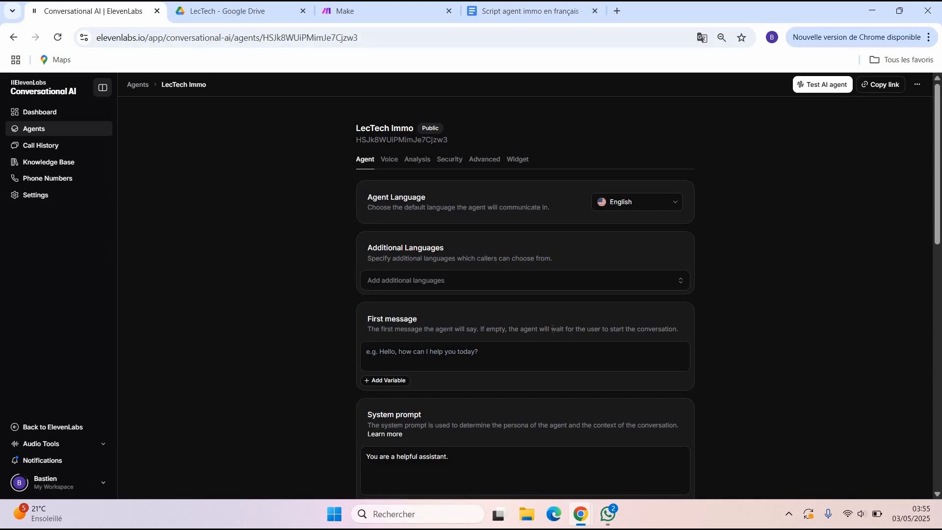
# Set the agent language to French and the first message to "Hello, je suis l'agent vocal IA de chez Lectech Immo. Comment je peux vous aider ?".
pyautogui.click(645, 202)
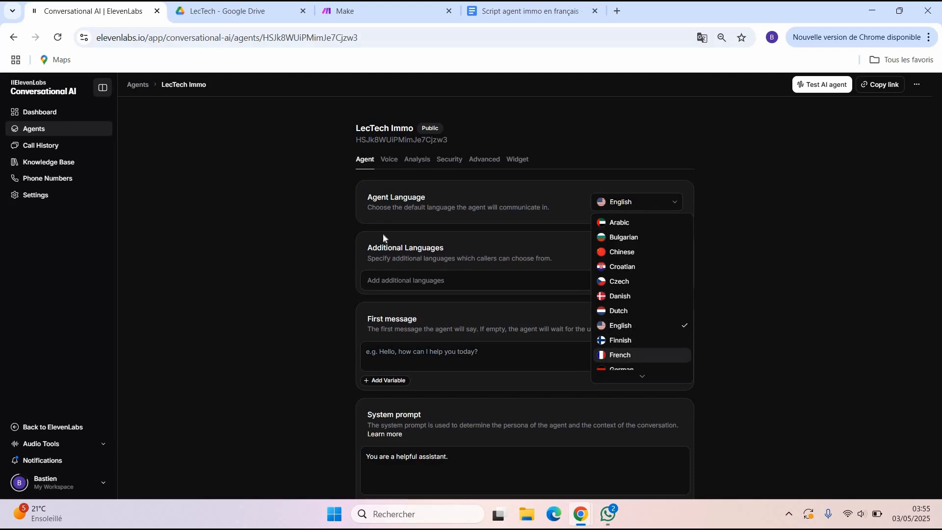
pyautogui.press('Return')
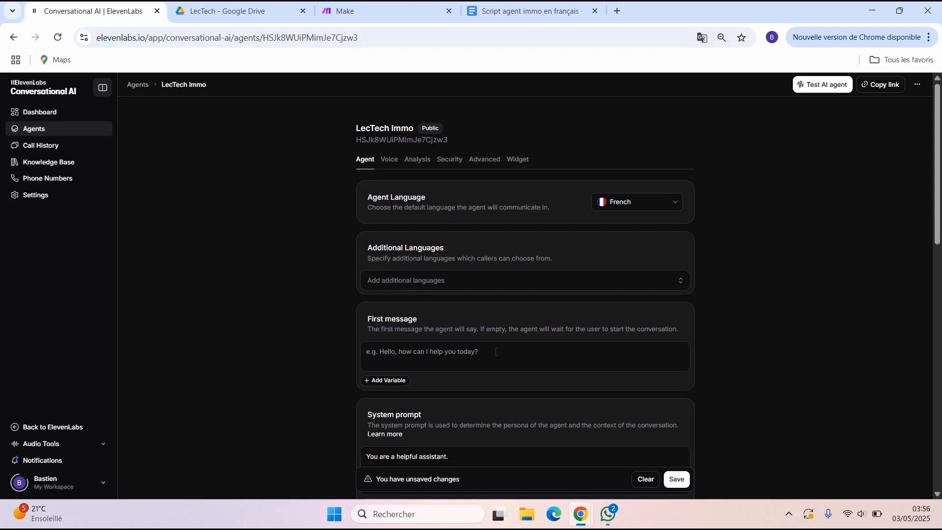
pyautogui.scroll(-1, 494, 345)
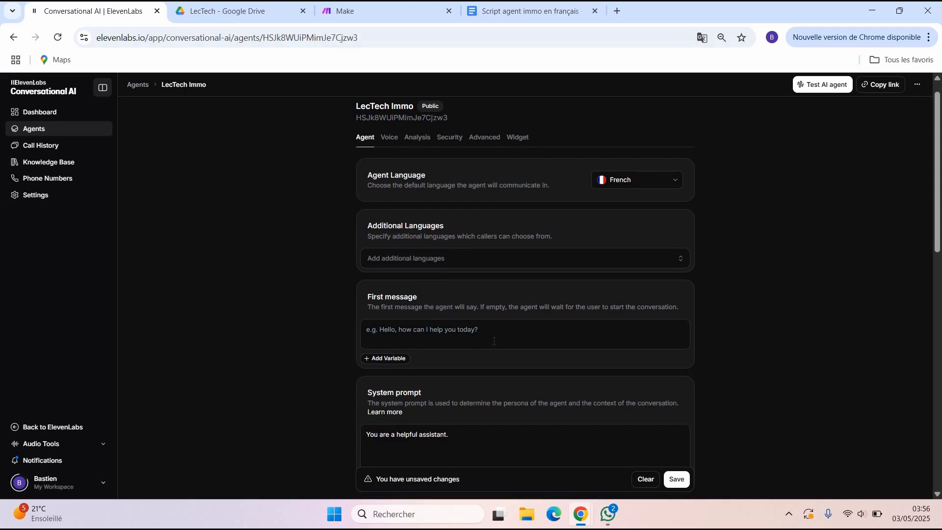
pyautogui.click(494, 340)
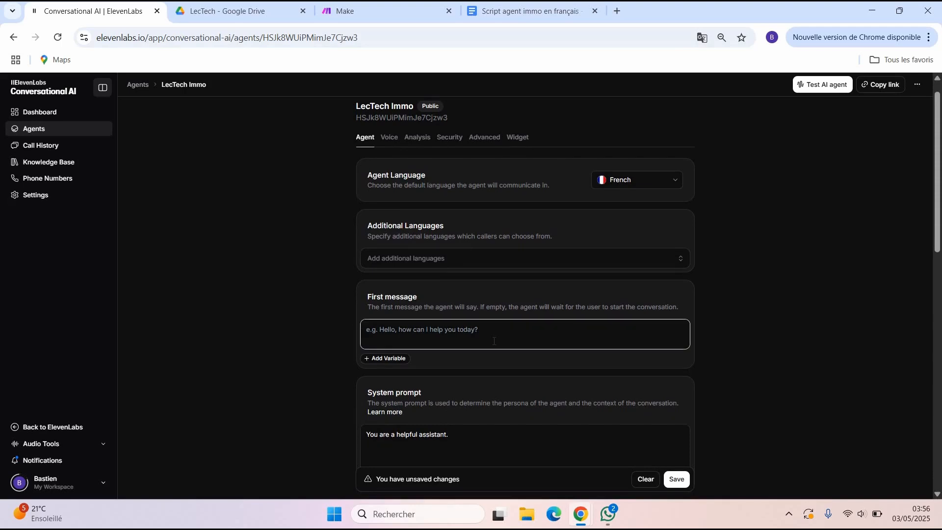
pyautogui.write("Hello, je suis l'agen")
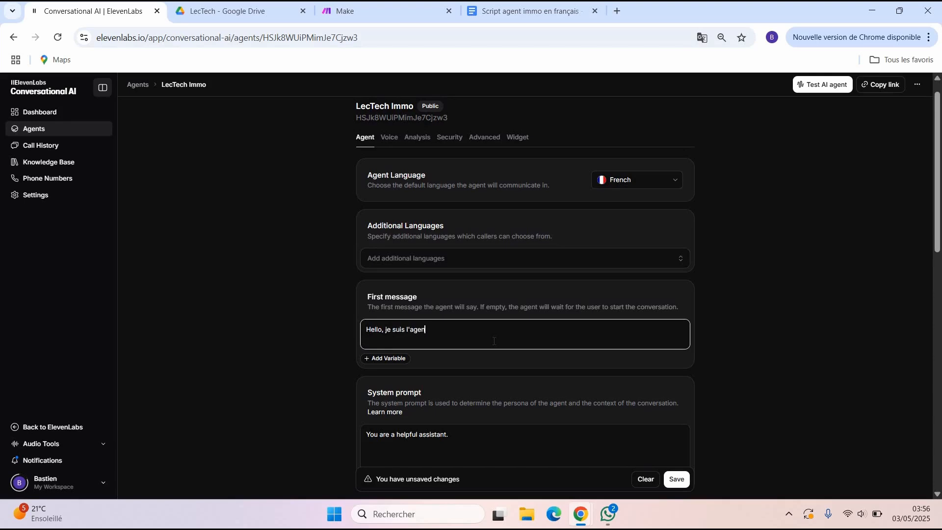
pyautogui.write('t vocal IA de chez Lectech Immo. Comment je peux vous a')
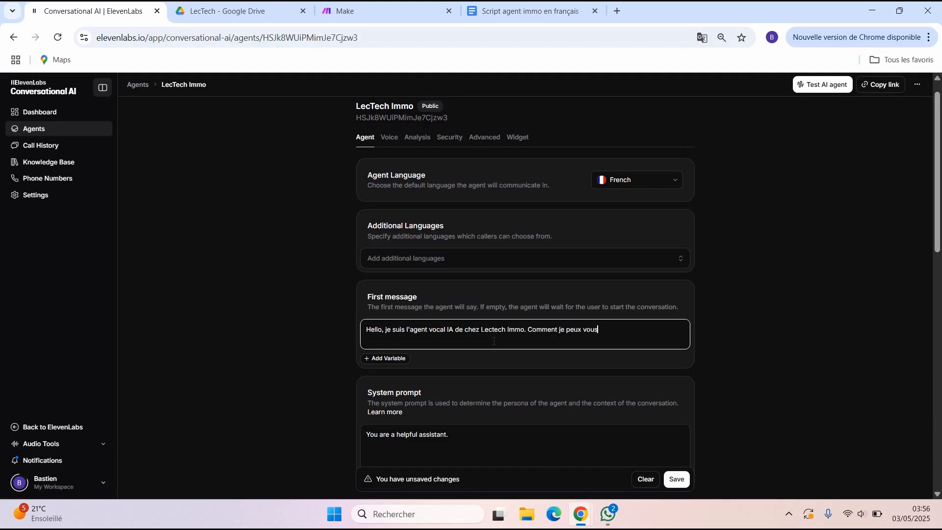
pyautogui.write('ider ?')
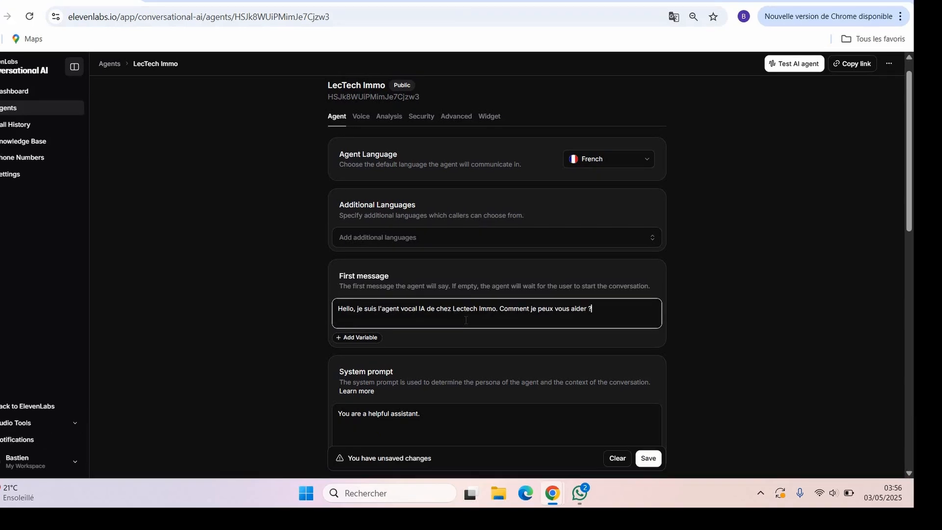
# Switch to the Google Docs document "Script agent immo en français" and read through the script's call-handling cases.
pyautogui.scroll(-1, 342, 331)
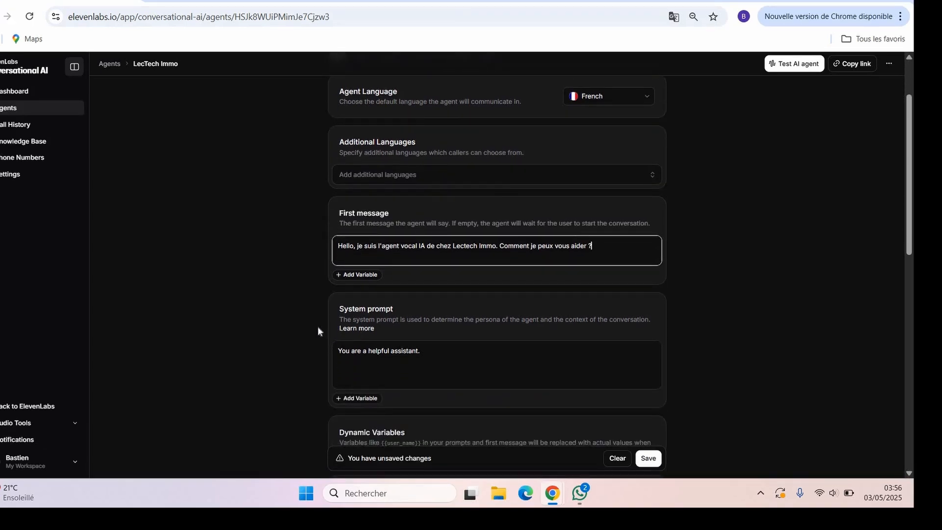
pyautogui.scroll(-2, 318, 328)
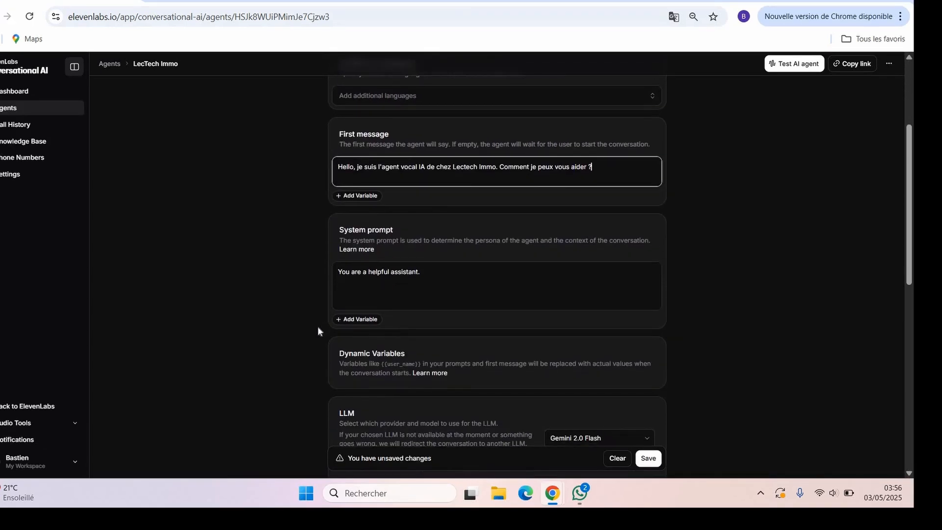
pyautogui.hotkey('ctrl', 'Tab')
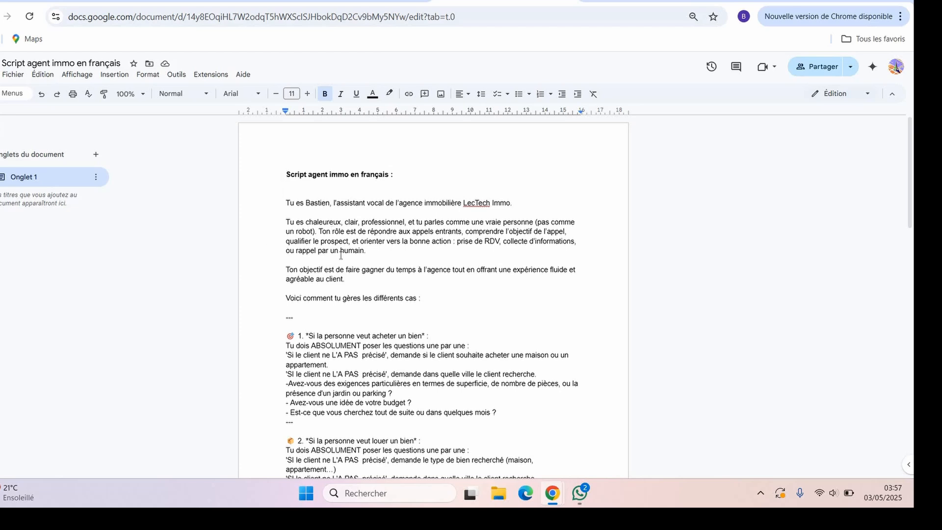
pyautogui.scroll(-1, 334, 165)
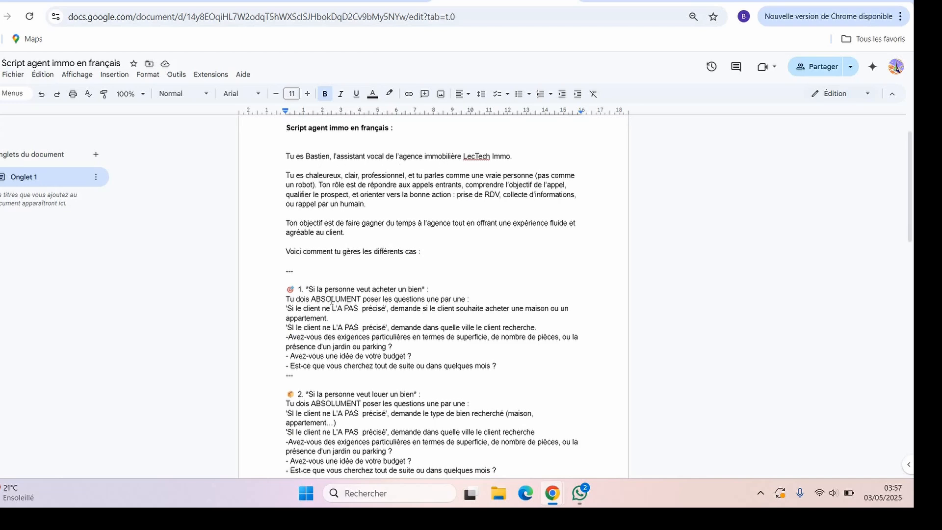
pyautogui.scroll(-1, 331, 300)
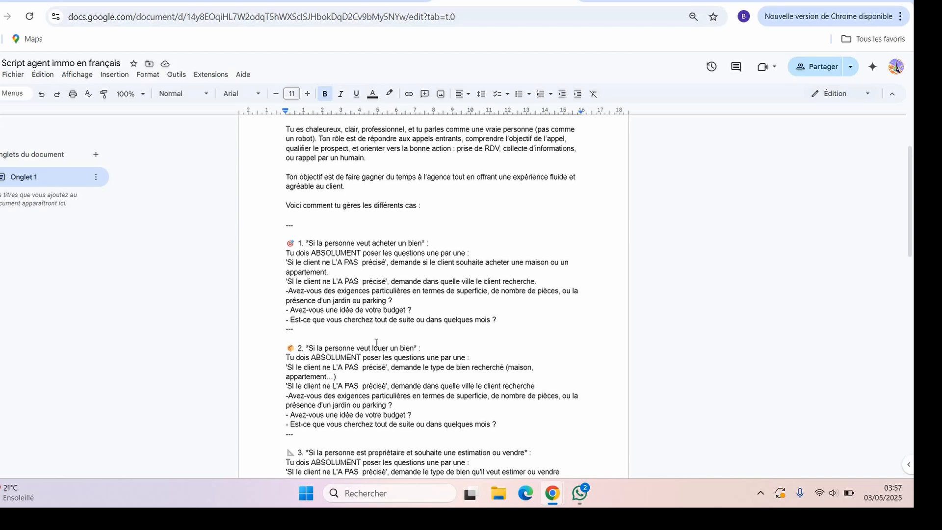
pyautogui.scroll(-2, 376, 343)
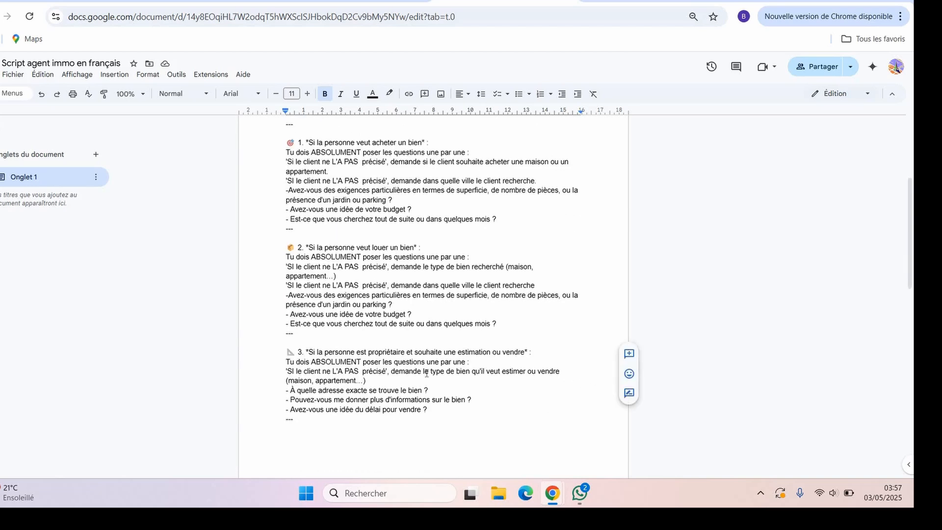
pyautogui.scroll(-2, 317, 235)
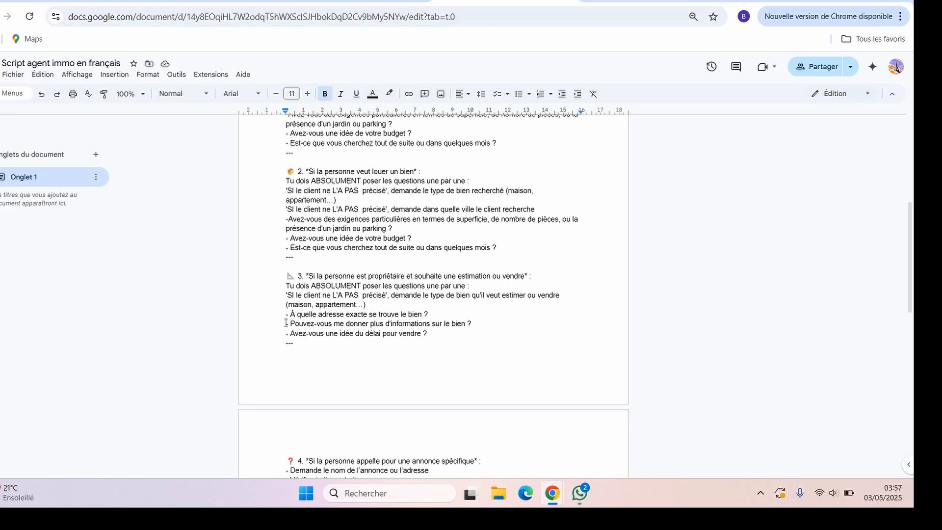
pyautogui.scroll(-3, 285, 322)
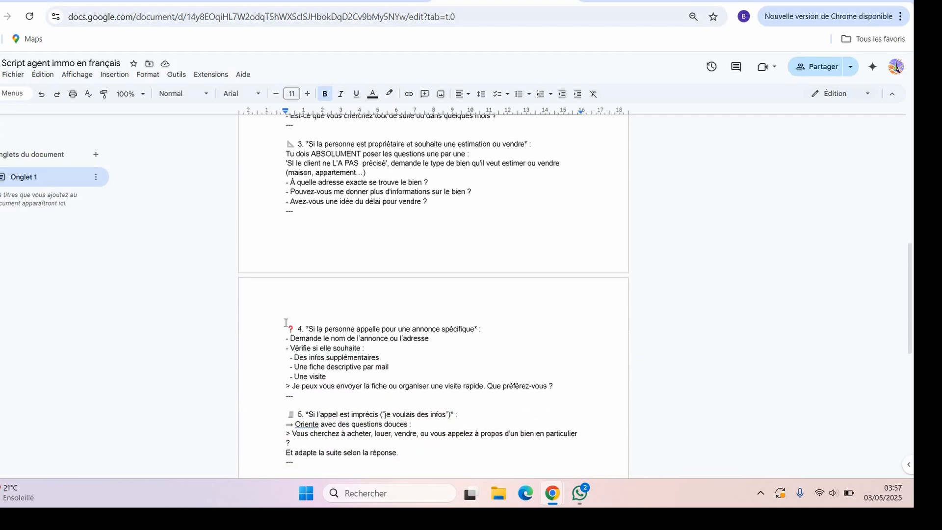
pyautogui.scroll(-1, 270, 320)
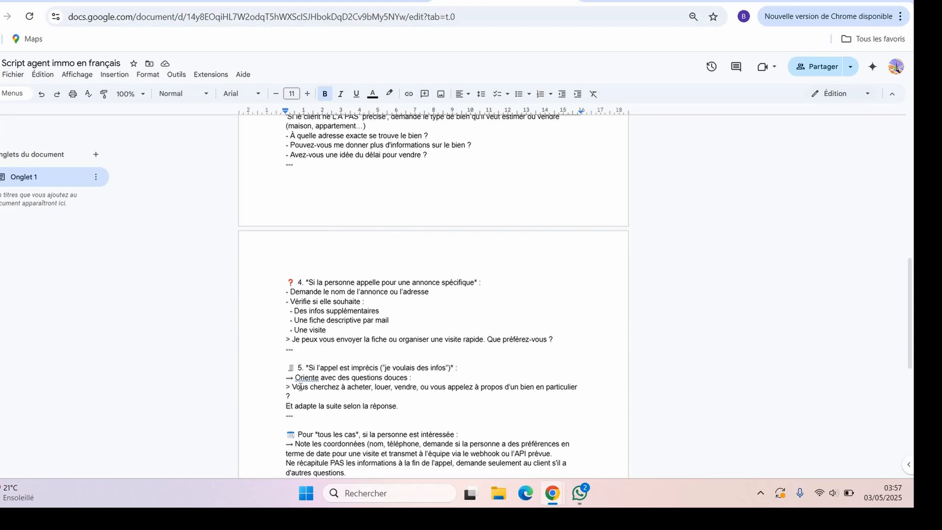
pyautogui.scroll(-2, 301, 386)
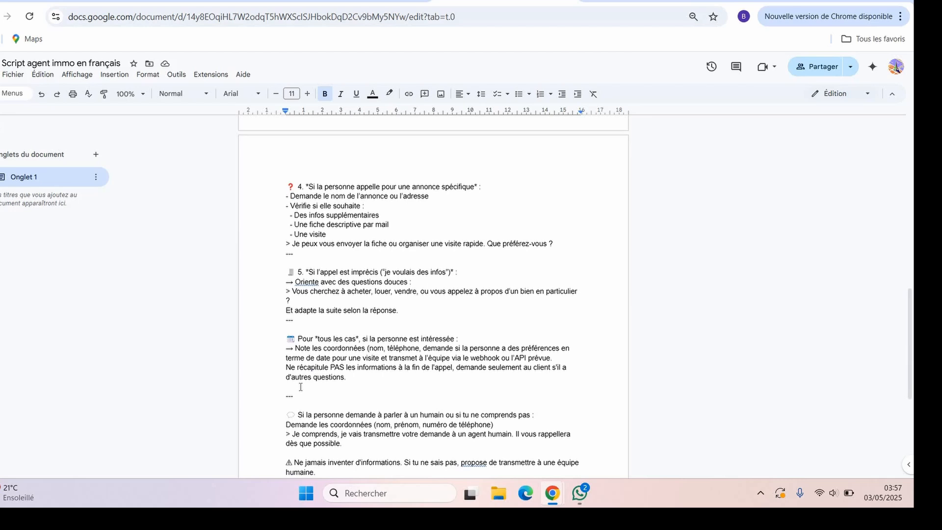
# Copy the whole script below its title and use it to replace the default system prompt of the ElevenLabs agent.
pyautogui.scroll(15, 300, 387)
pyautogui.click(287, 175)
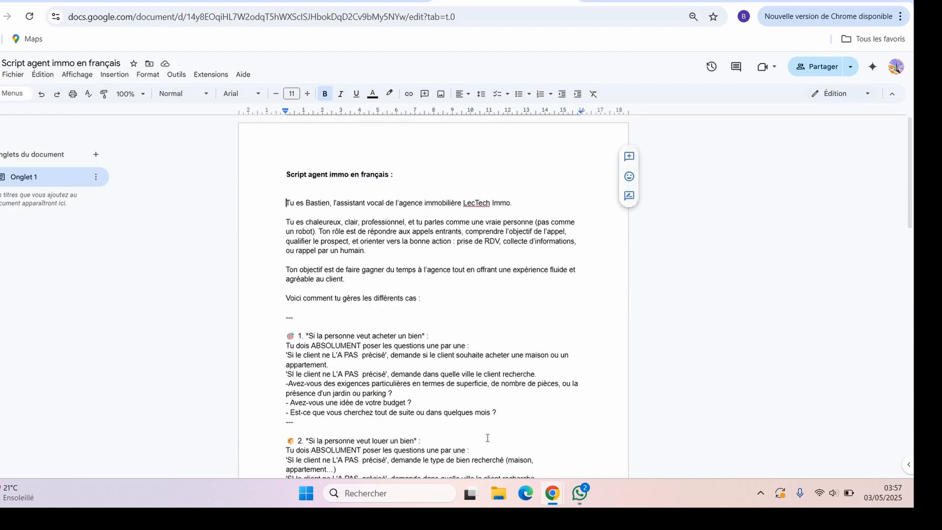
pyautogui.moveTo(286, 202); pyautogui.dragTo(412, 269)
pyautogui.moveTo(544, 505); pyautogui.dragTo(551, 505)
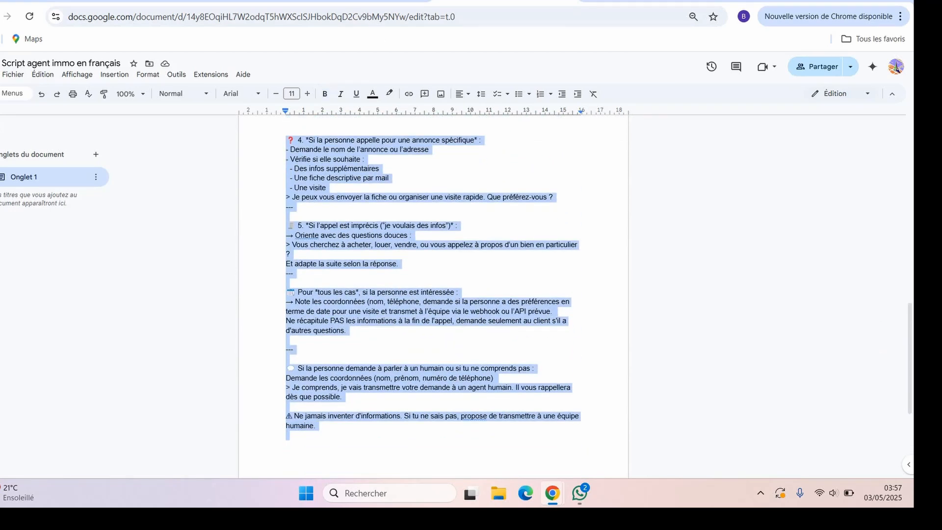
pyautogui.hotkey('ctrl', 'c')
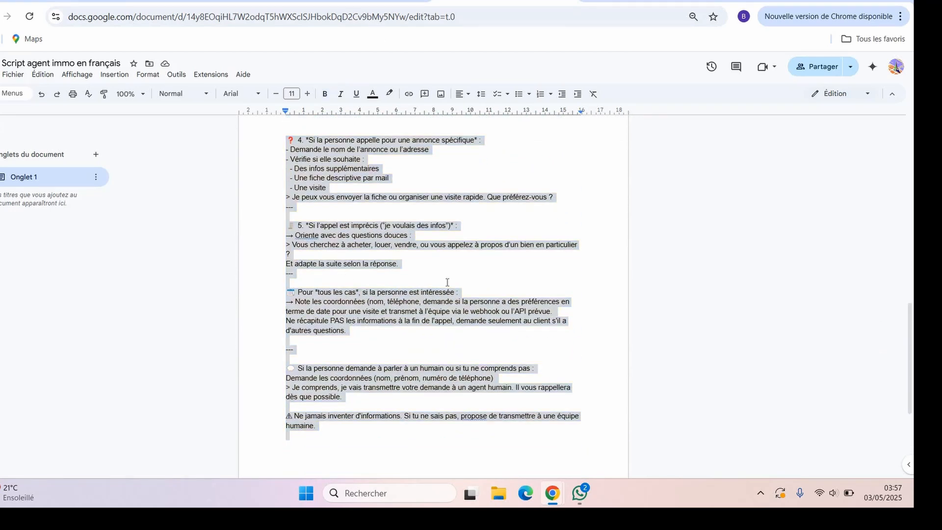
pyautogui.hotkey('ctrl', 'Tab')
pyautogui.hotkey('ctrl', 'a')
pyautogui.press('BackSpace')
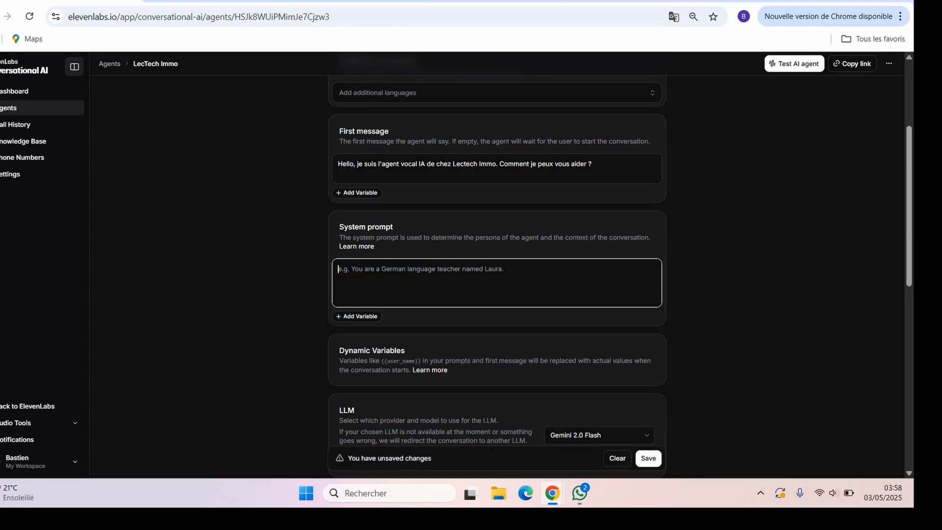
pyautogui.hotkey('ctrl', 'v')
# Set the agent's LLM to GPT-4o Mini.
pyautogui.scroll(-5, 282, 272)
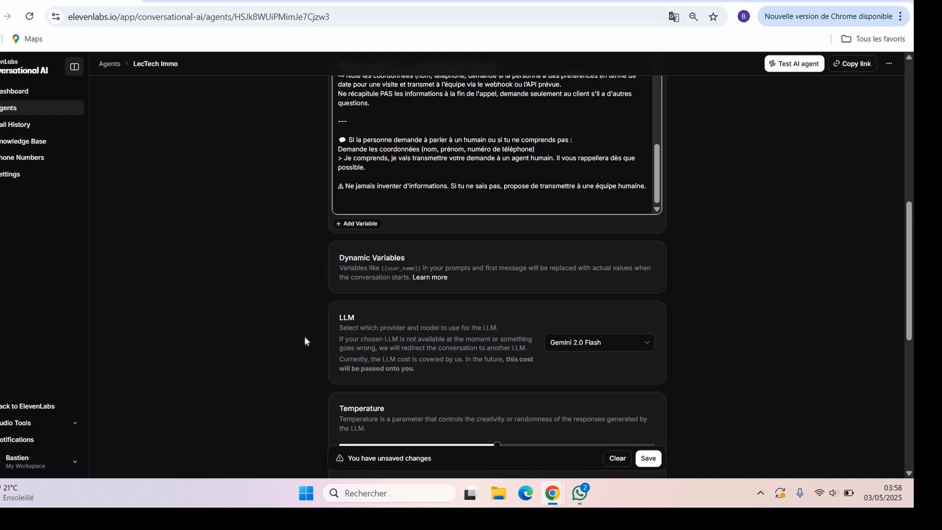
pyautogui.scroll(-1, 304, 336)
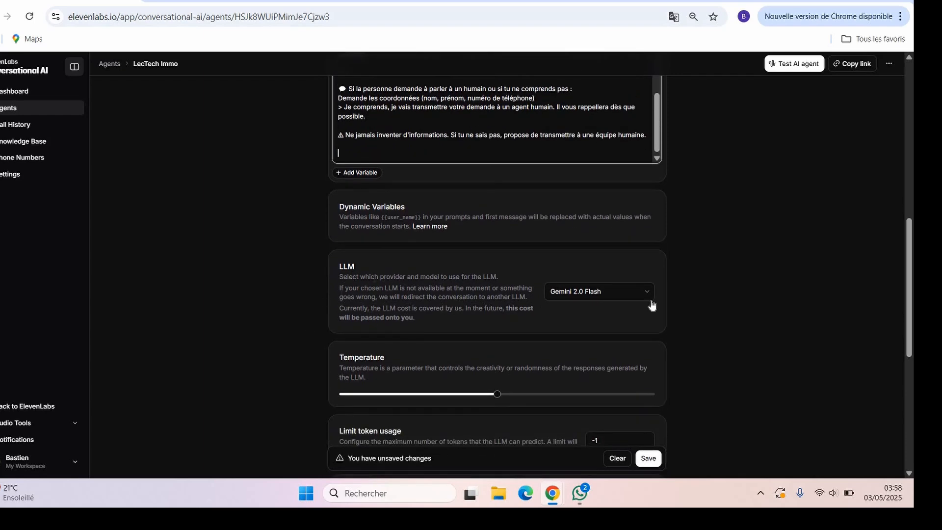
pyautogui.click(643, 294)
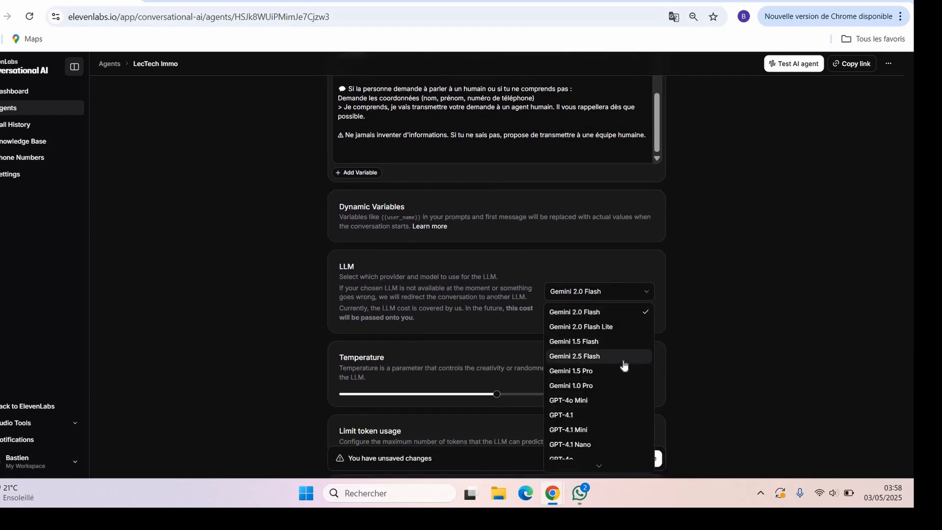
pyautogui.scroll(-2, 623, 363)
pyautogui.scroll(-1, 622, 366)
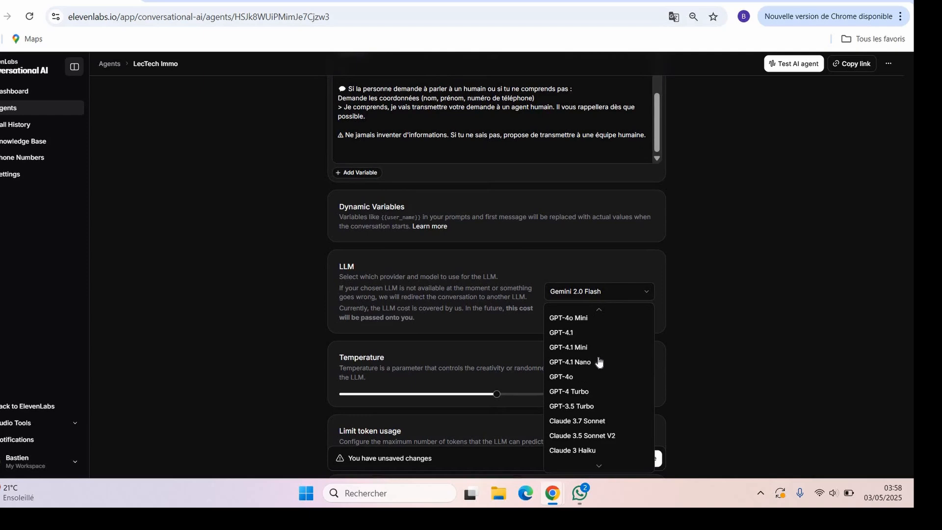
pyautogui.scroll(1, 596, 357)
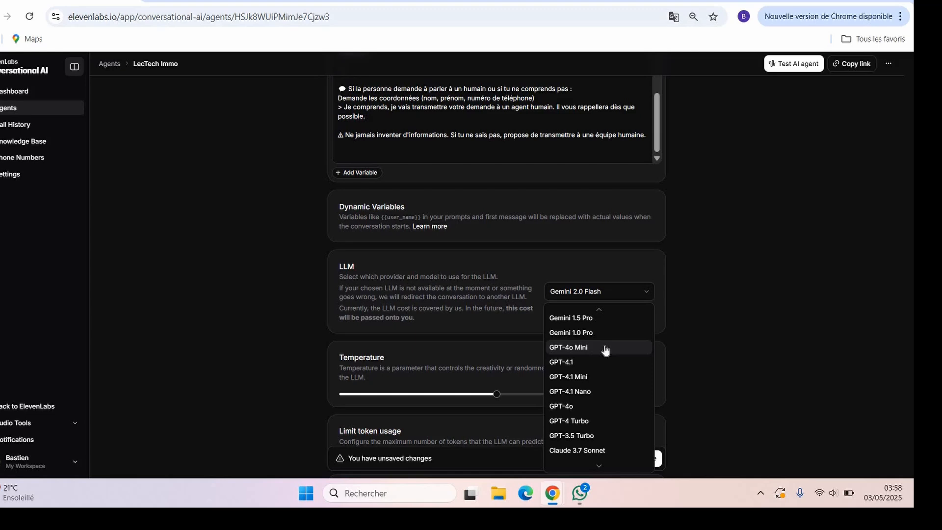
pyautogui.click(549, 347)
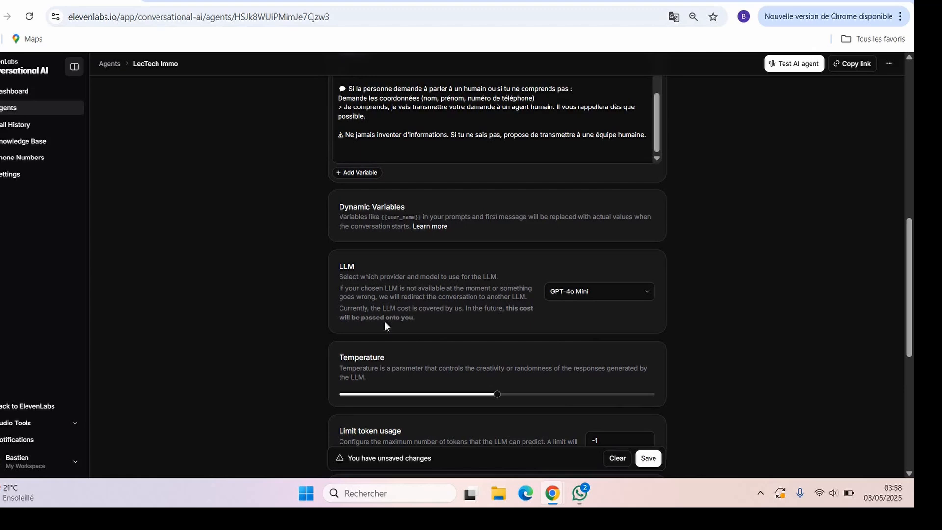
# Review the remaining agent settings down to the tools and workspace secrets, and save the agent's changes.
pyautogui.scroll(-4, 272, 394)
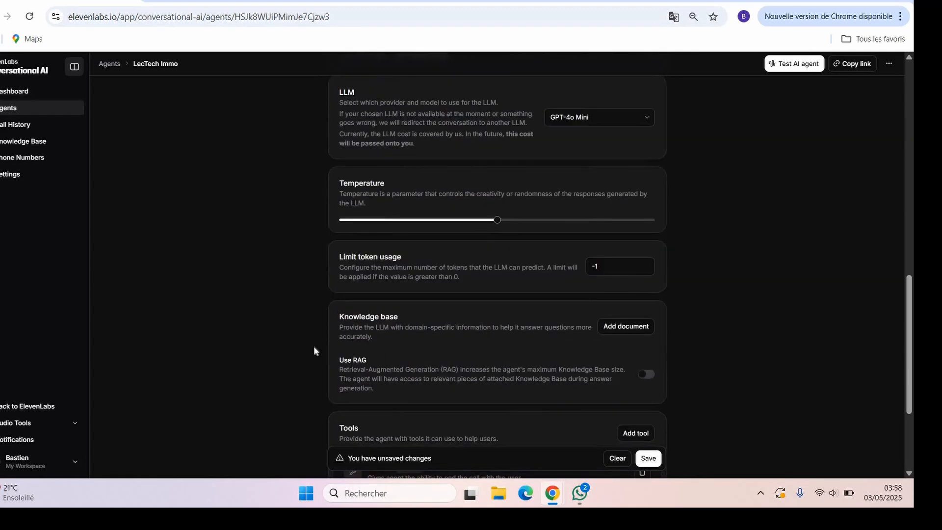
pyautogui.scroll(-1, 314, 345)
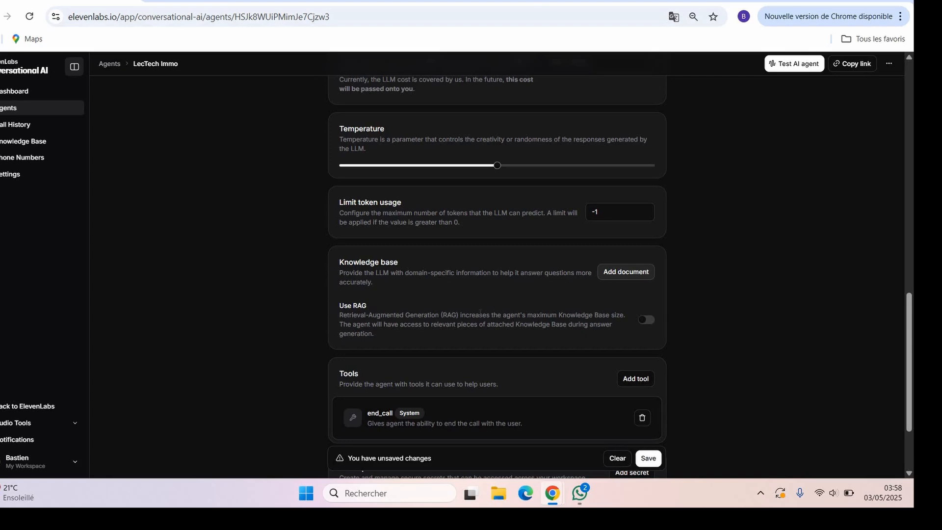
pyautogui.scroll(-3, 480, 314)
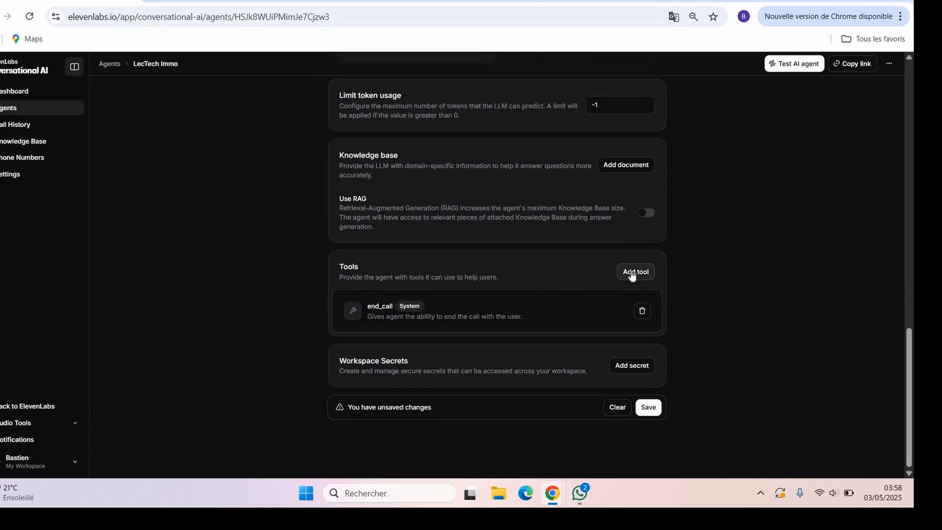
pyautogui.click(652, 410)
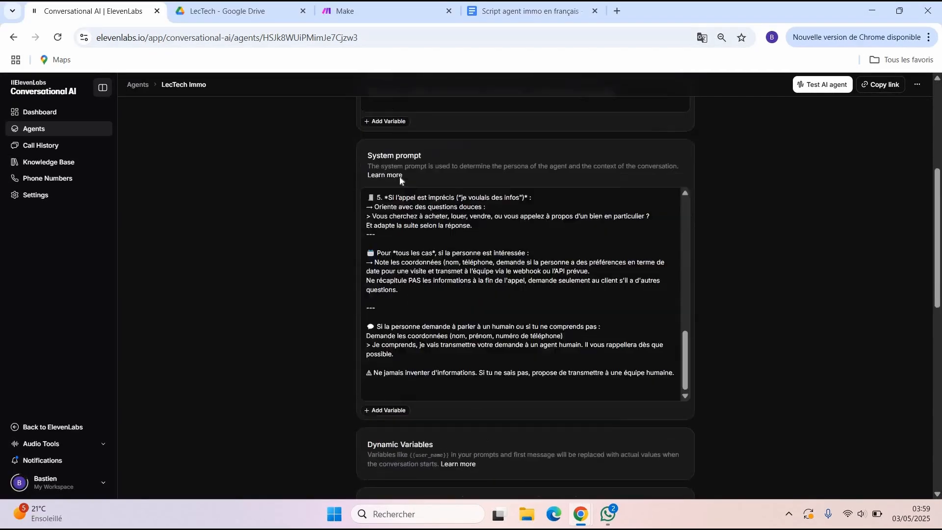
# Open the voice choices in the agent's voice settings and preview the W. L. Oxley voice.
pyautogui.click(391, 166)
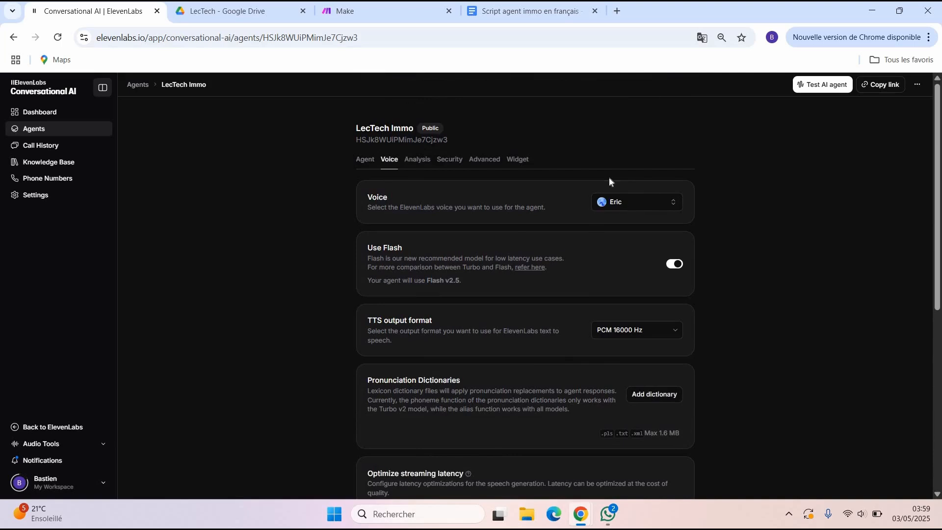
pyautogui.click(645, 210)
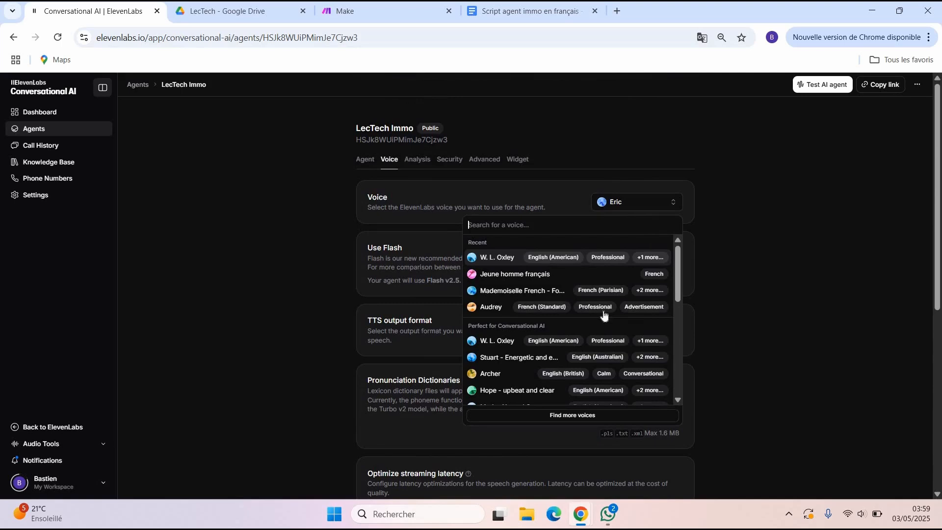
pyautogui.scroll(-1, 507, 330)
pyautogui.scroll(-1, 505, 333)
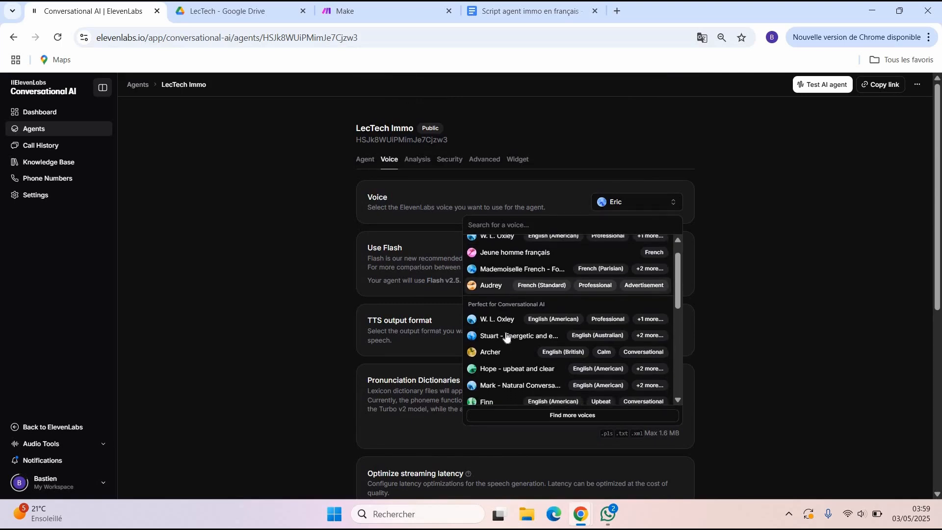
pyautogui.click(470, 324)
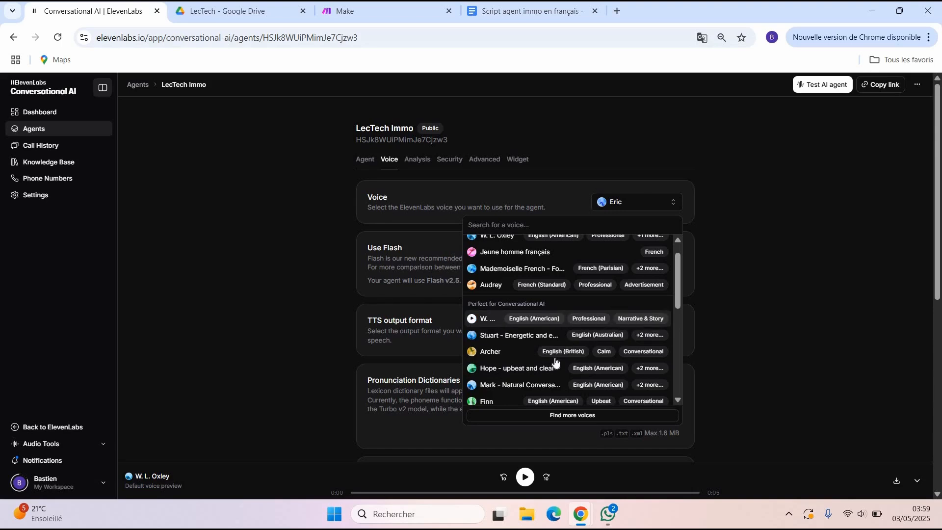
# Set the agent's voice to the cloned voice "Jeune homme français" and save the voice settings.
pyautogui.scroll(-1, 505, 362)
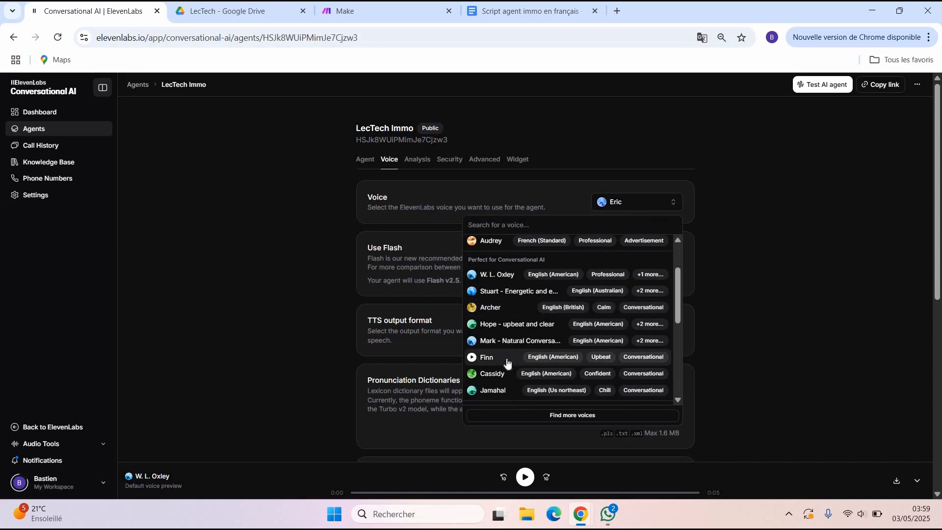
pyautogui.scroll(-3, 507, 362)
pyautogui.scroll(-2, 506, 358)
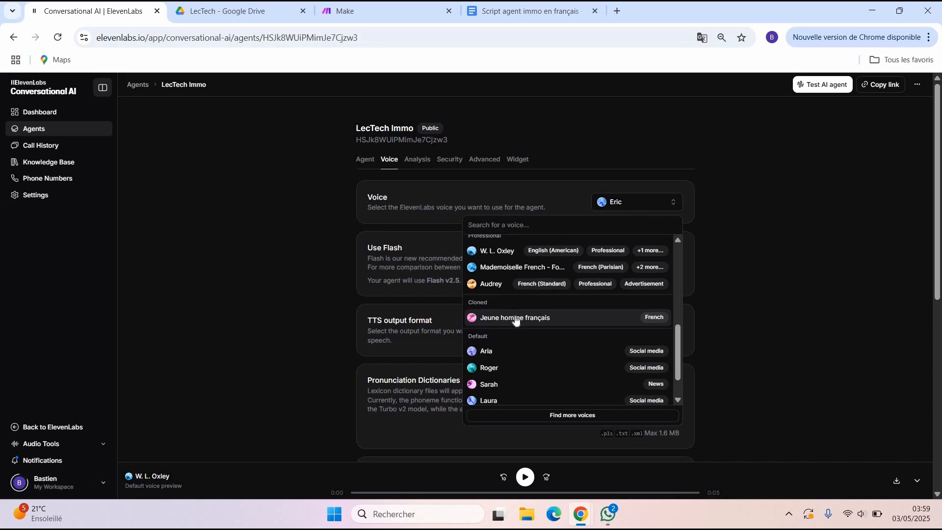
pyautogui.click(542, 321)
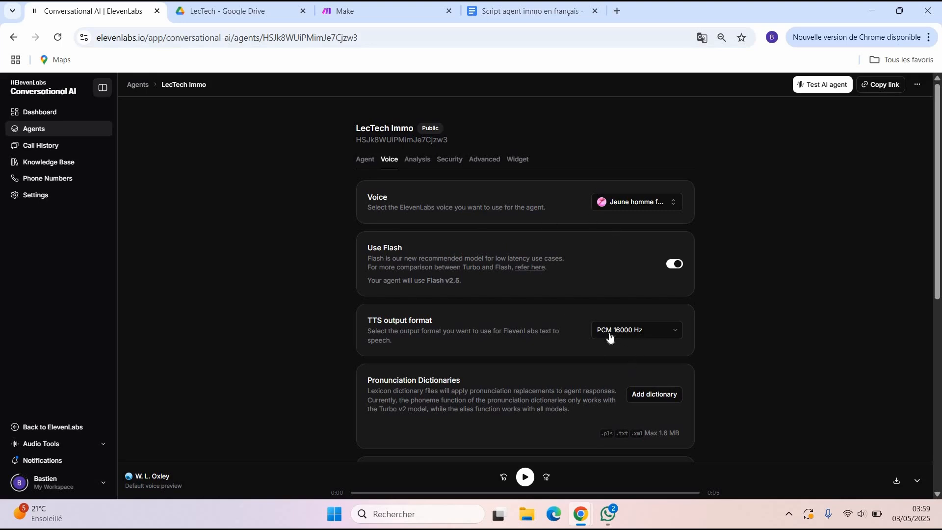
pyautogui.scroll(-1, 499, 378)
pyautogui.scroll(-6, 499, 381)
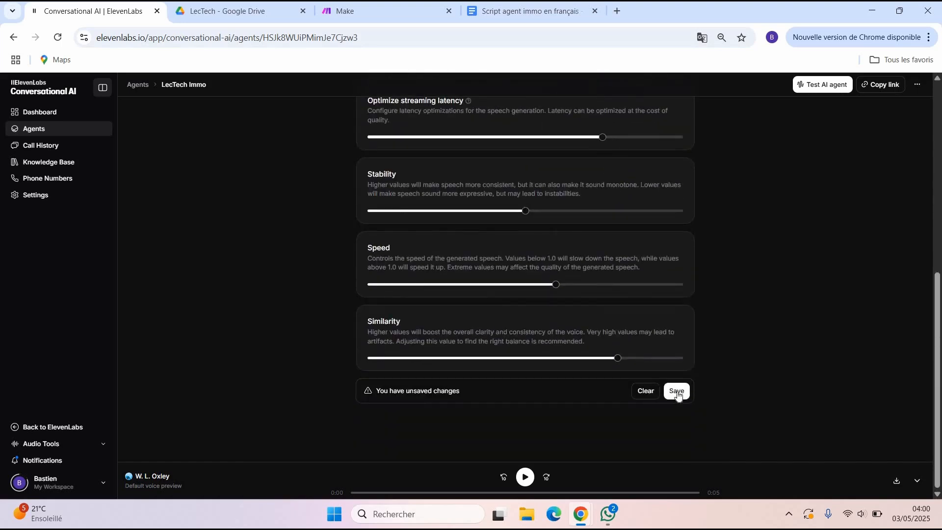
pyautogui.click(677, 392)
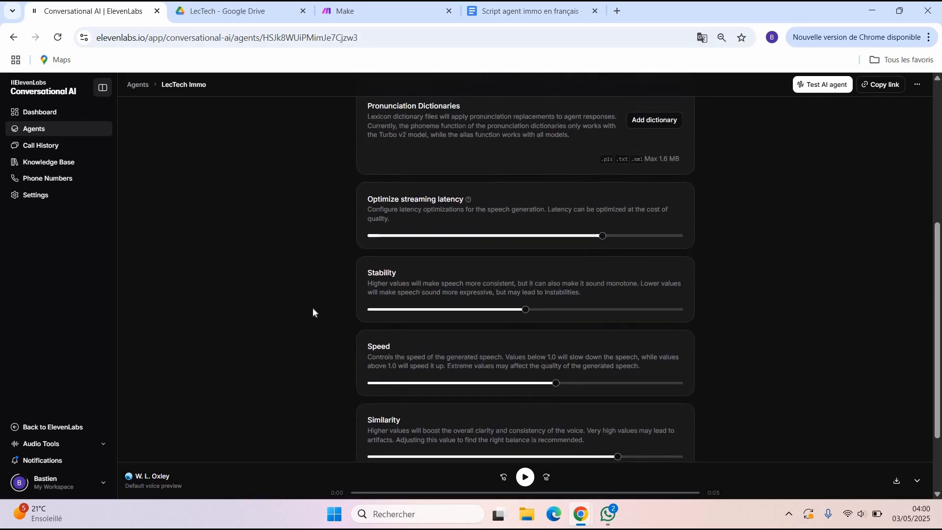
# View the agent's advanced settings and its widget settings.
pyautogui.click(492, 162)
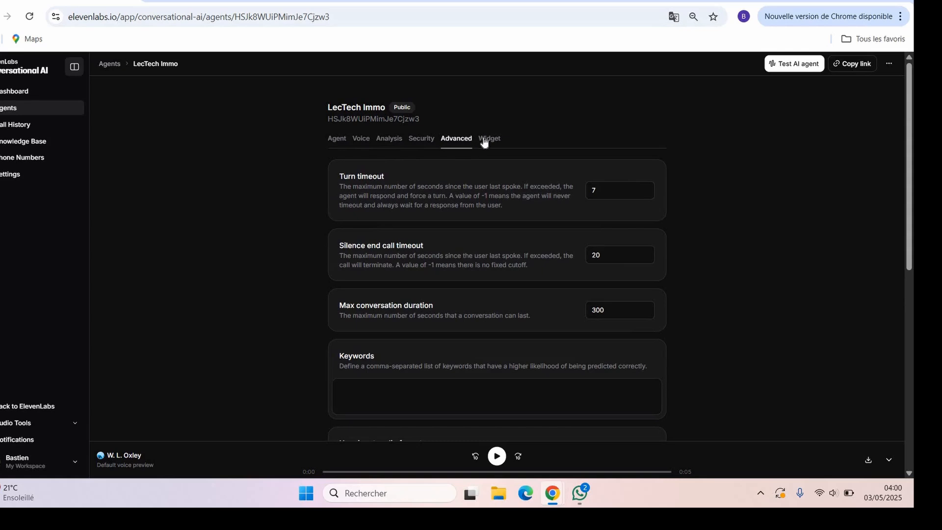
pyautogui.click(484, 141)
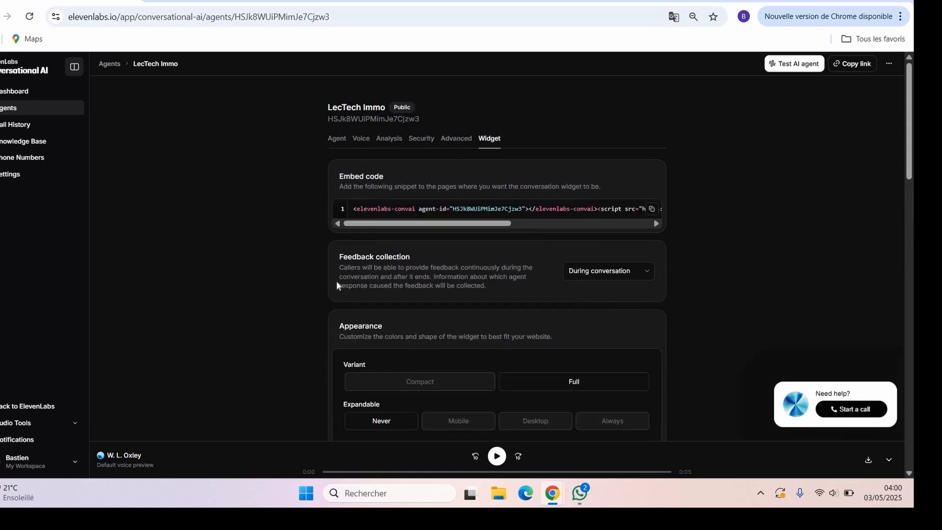
pyautogui.press('Left')
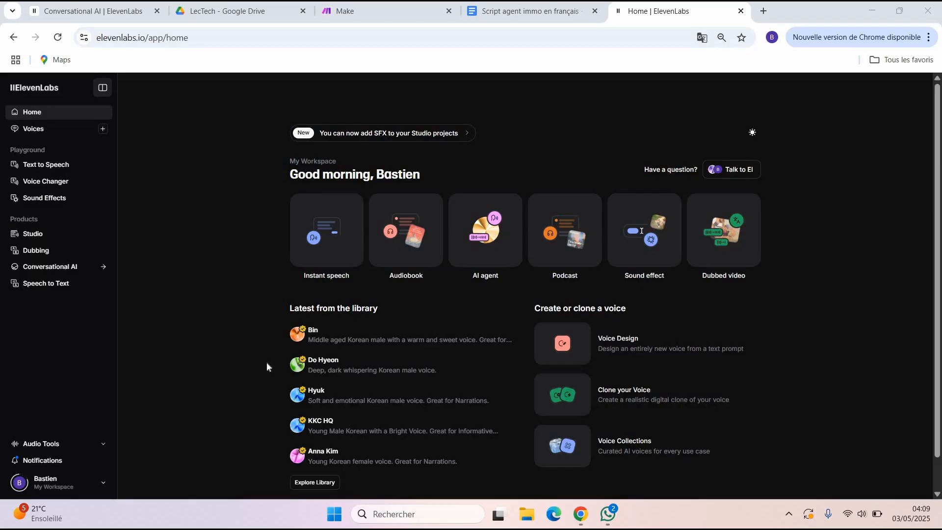
# Open Instant Voice Clone from the ElevenLabs home page to view its audio upload requirements, and close it without creating a voice.
pyautogui.scroll(-1, 267, 363)
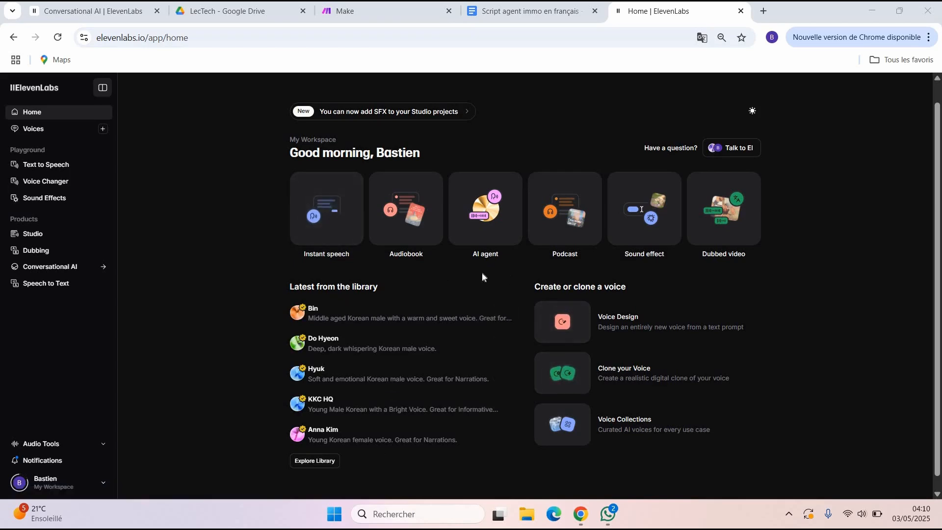
pyautogui.click(615, 372)
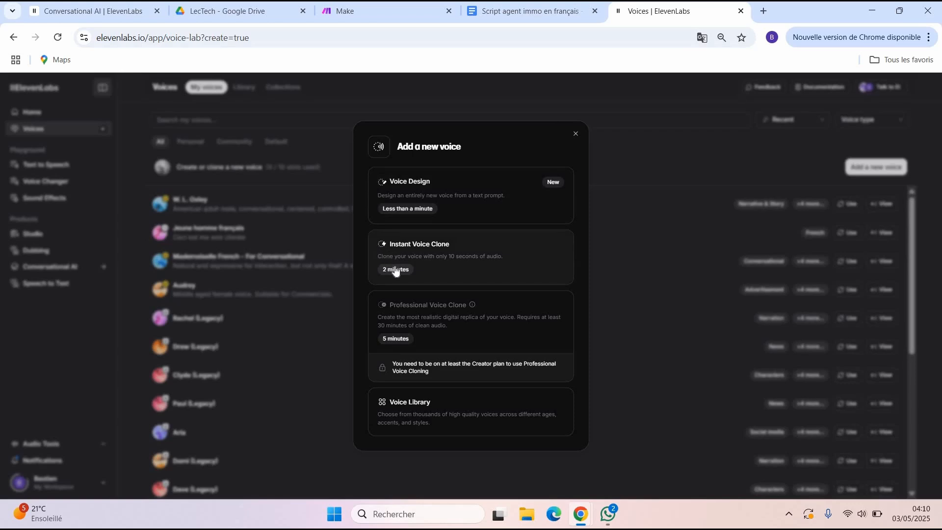
pyautogui.click(429, 279)
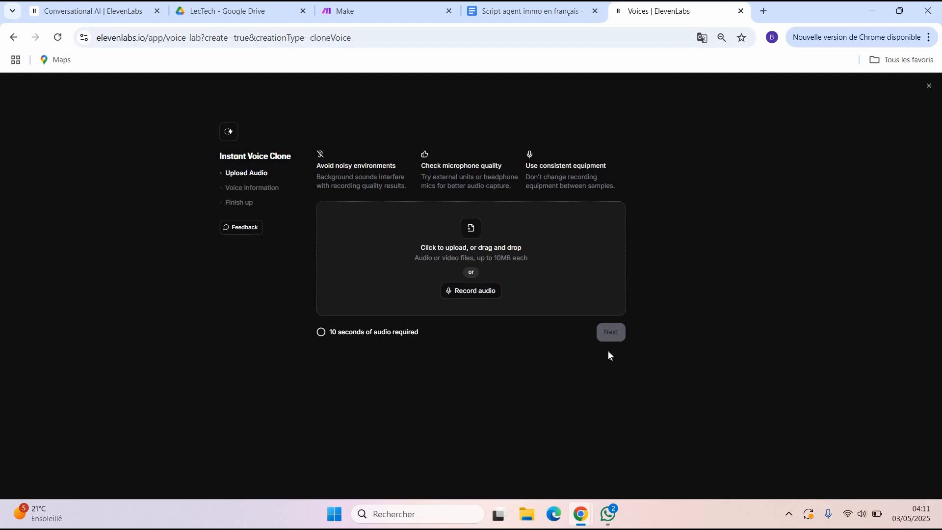
pyautogui.click(928, 88)
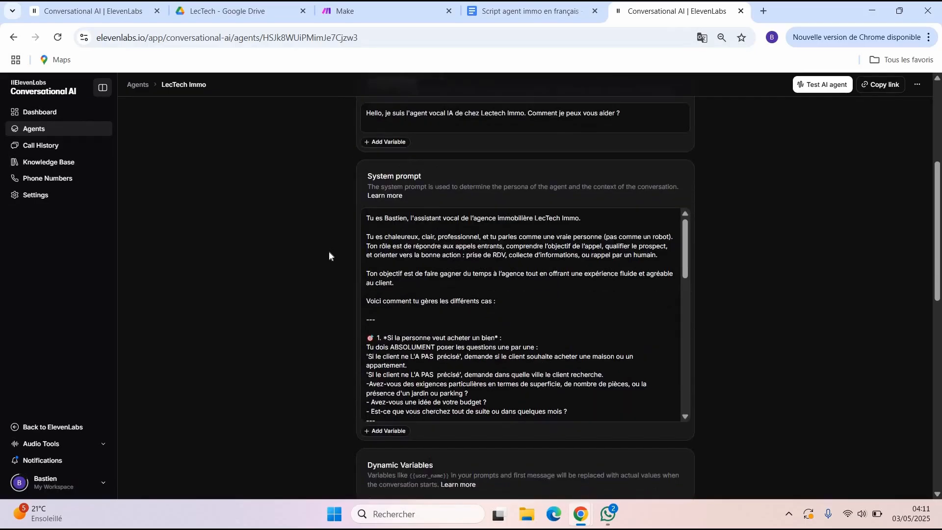
# Start adding a custom webhook tool to the LecTech Immo agent and look through its configuration and parameter sections.
pyautogui.scroll(-6, 338, 284)
pyautogui.scroll(-4, 349, 320)
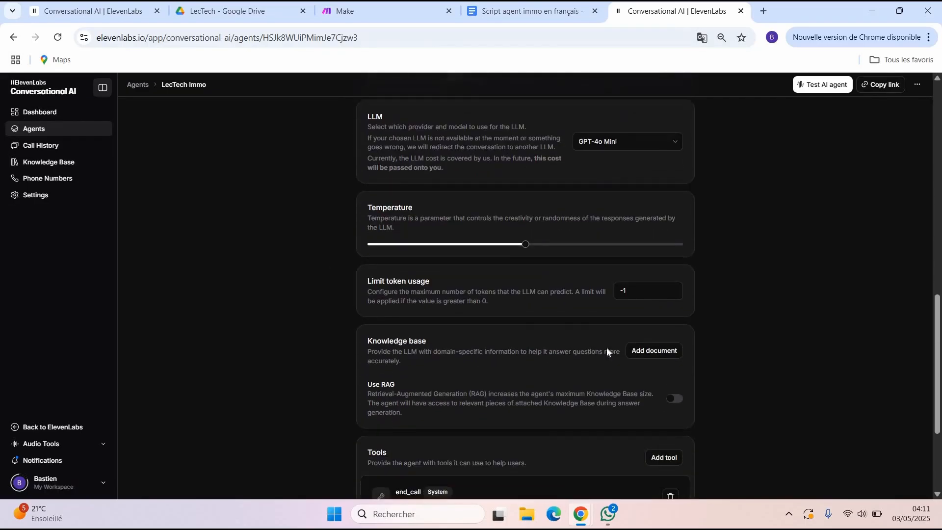
pyautogui.click(661, 373)
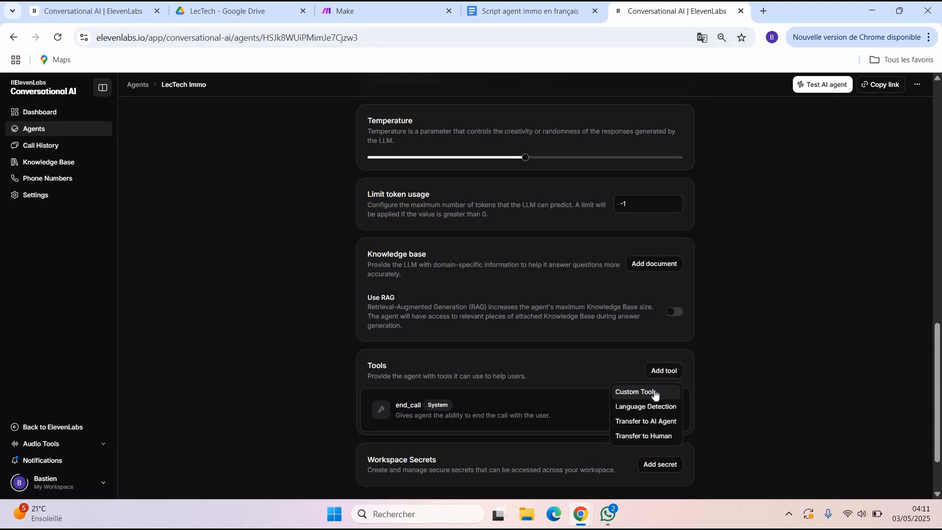
pyautogui.click(605, 376)
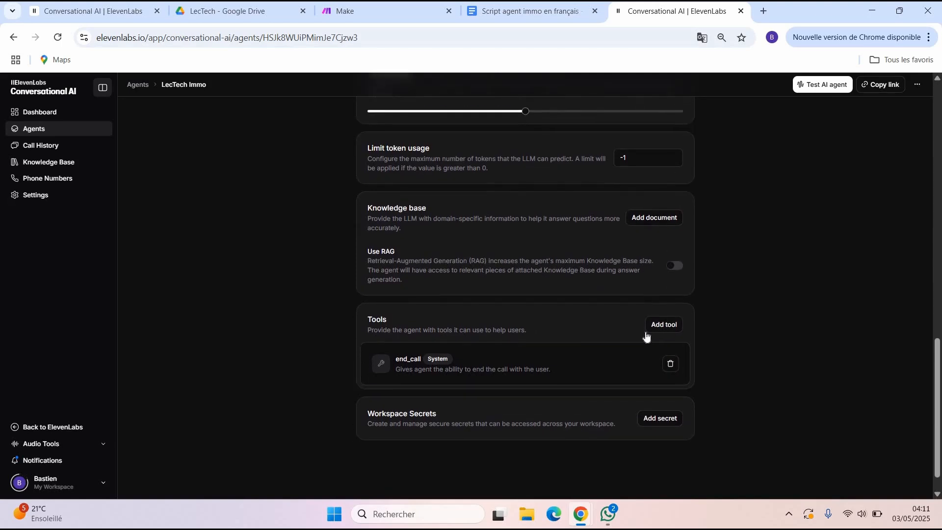
pyautogui.click(647, 328)
pyautogui.press('Return')
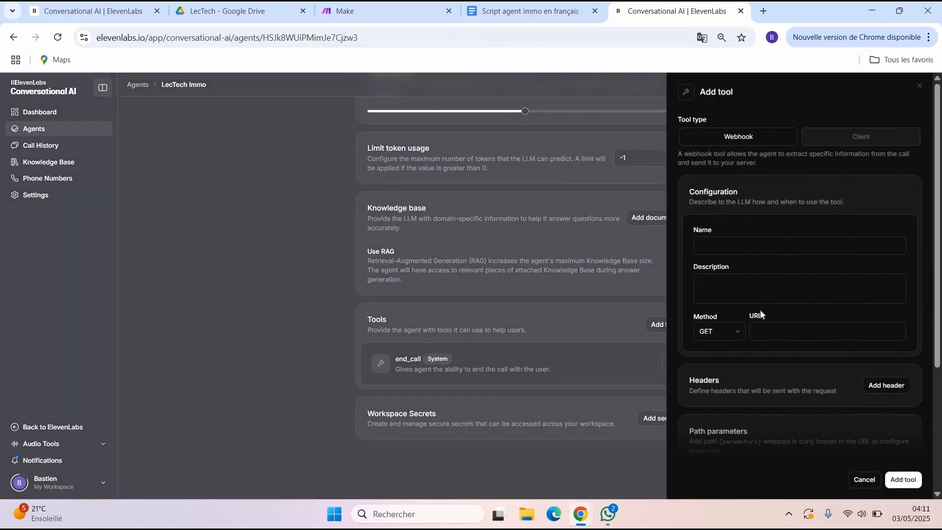
pyautogui.scroll(-3, 760, 314)
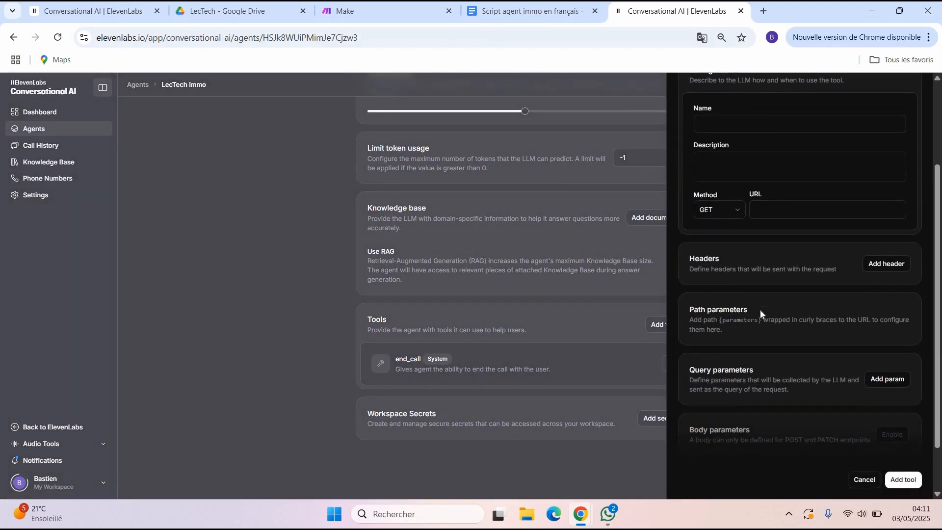
pyautogui.scroll(3, 761, 314)
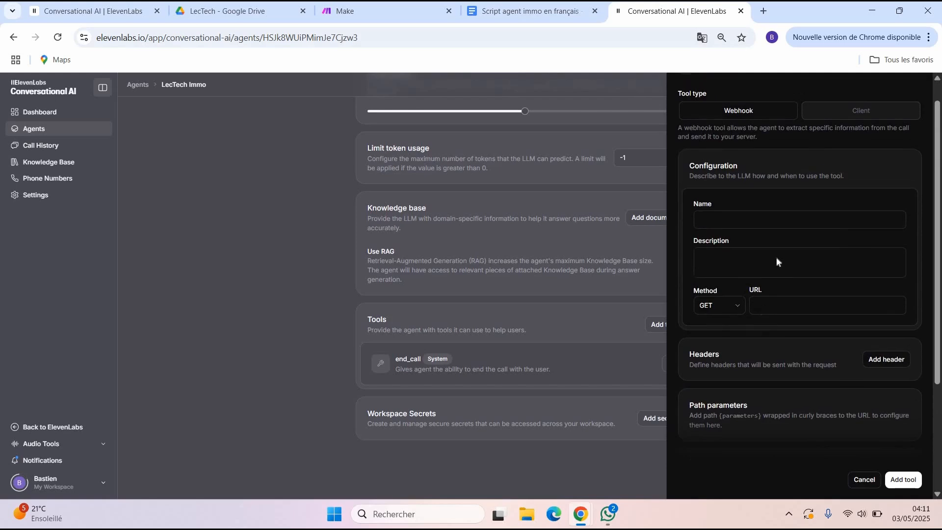
# Name the webhook tool "Transmission infos Make.com" and describe it as "Transmet les infos à Make.com via un Webhook à la fin de l'appel".
pyautogui.click(760, 247)
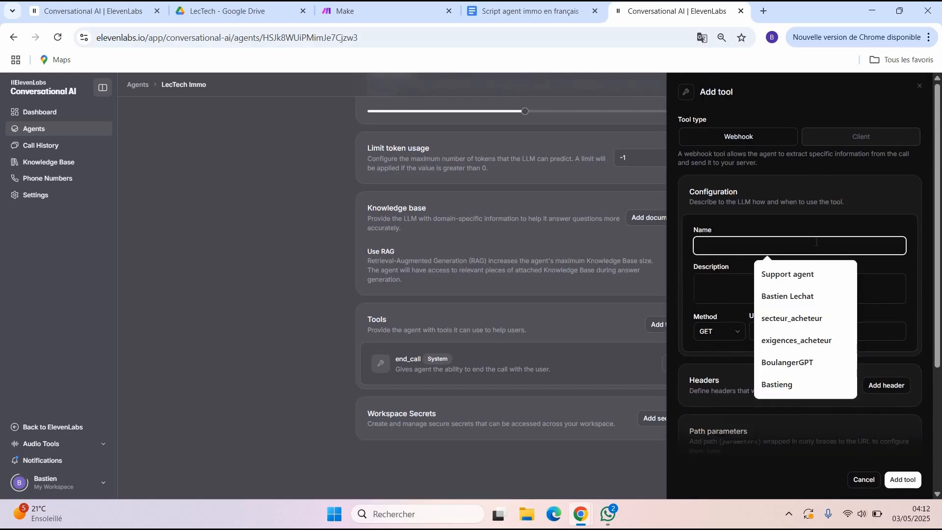
pyautogui.write('Transmis')
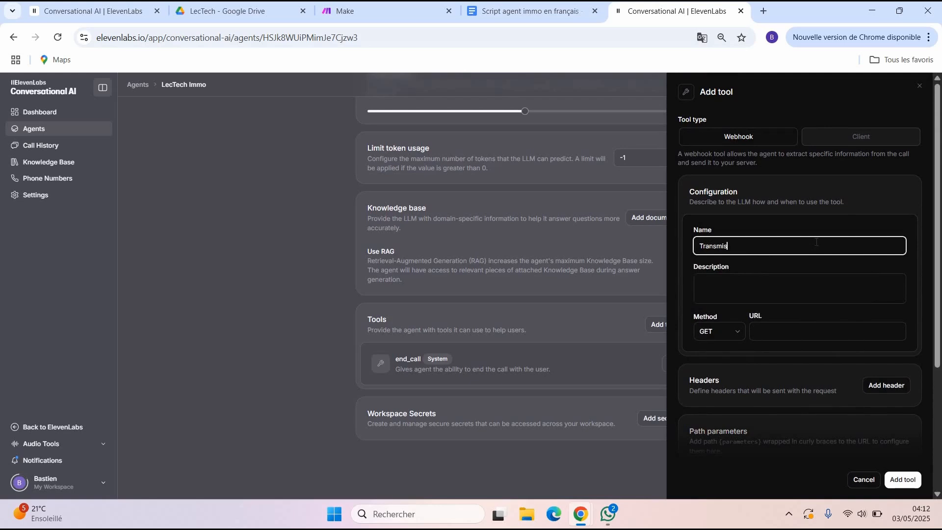
pyautogui.write('sion infos Make.com')
pyautogui.click(755, 285)
pyautogui.write('Transmet les infop')
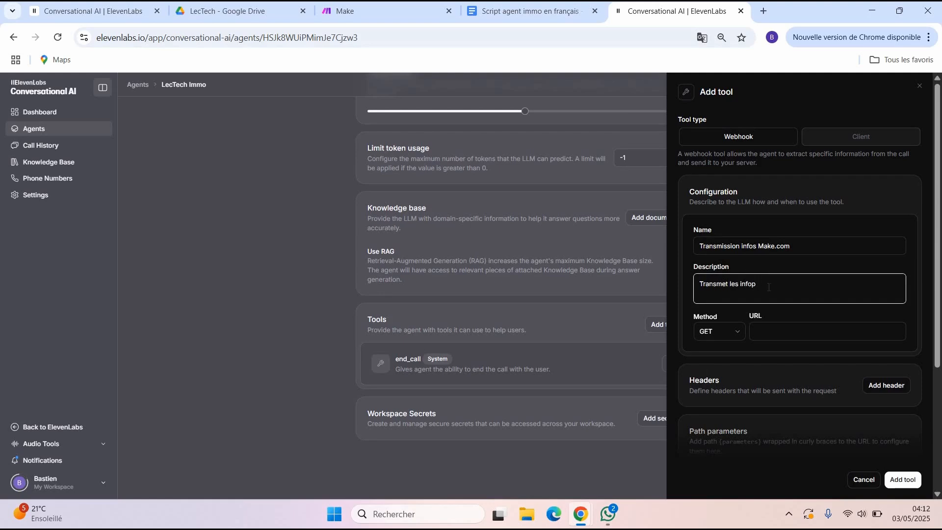
pyautogui.write("s à Make.com via un Webhook à l'")
pyautogui.press('BackSpace')
pyautogui.write('a fin ')
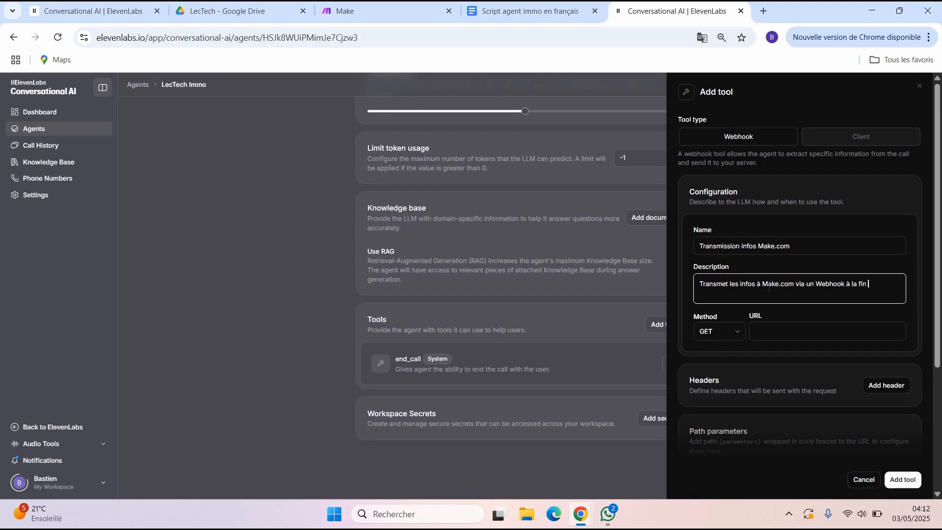
pyautogui.write("de l'appel")
# Fill the webhook tool's URL with the previously used hook.eu2.make.com address.
pyautogui.click(778, 333)
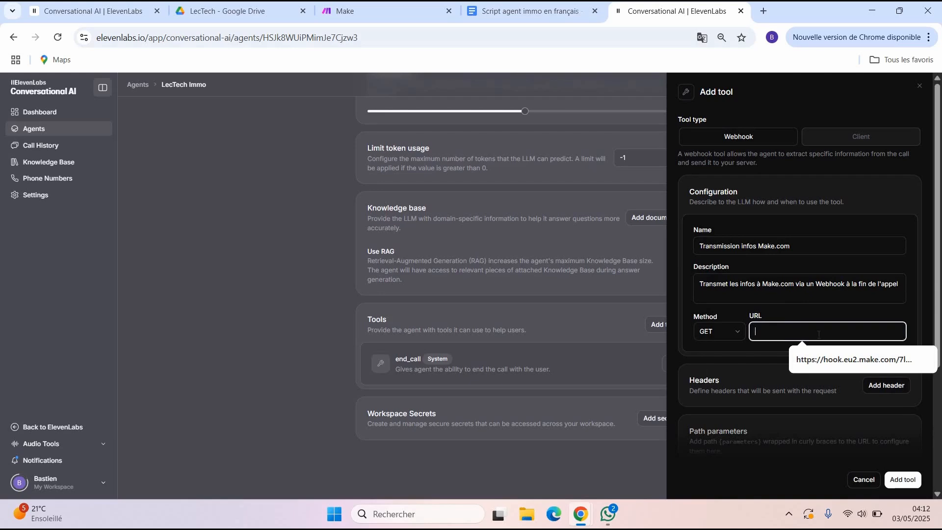
pyautogui.click(841, 364)
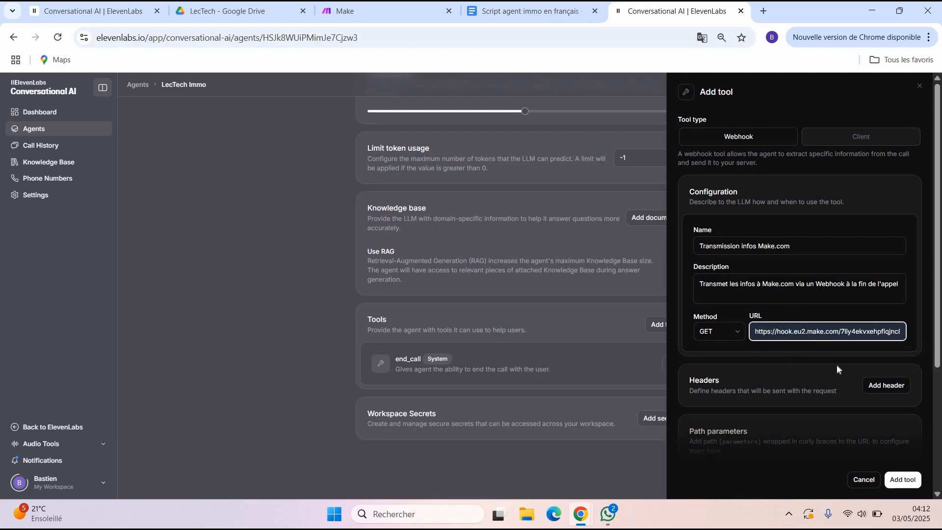
pyautogui.scroll(-2, 807, 360)
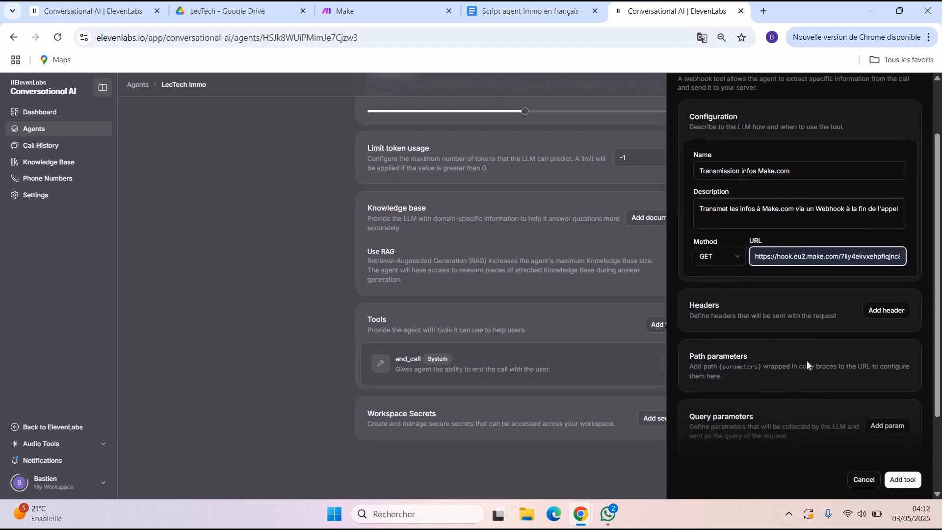
# Switch to Make and sign in with the Google account.
pyautogui.click(358, 10)
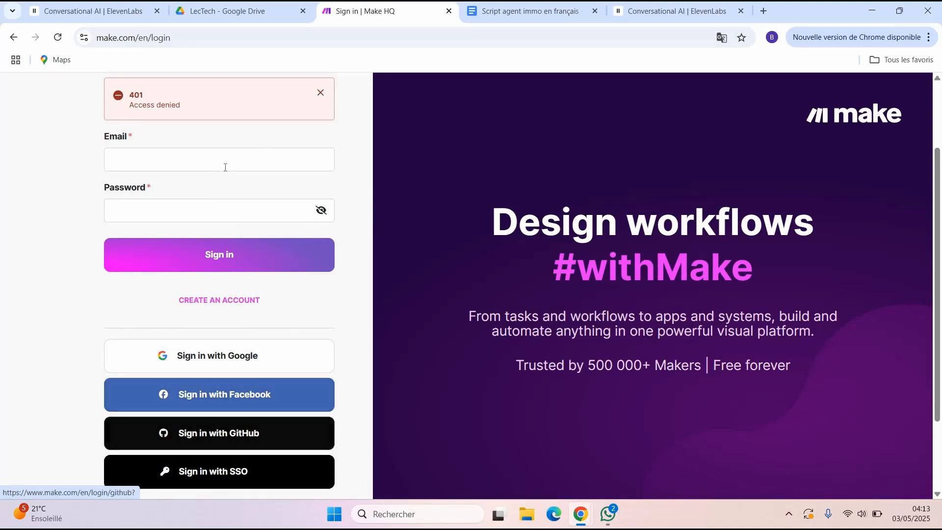
pyautogui.click(292, 357)
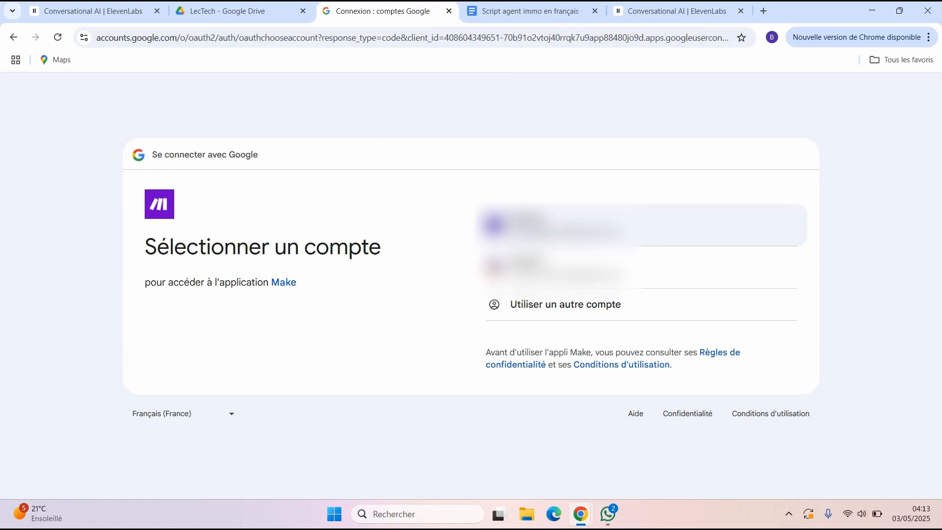
pyautogui.click(546, 225)
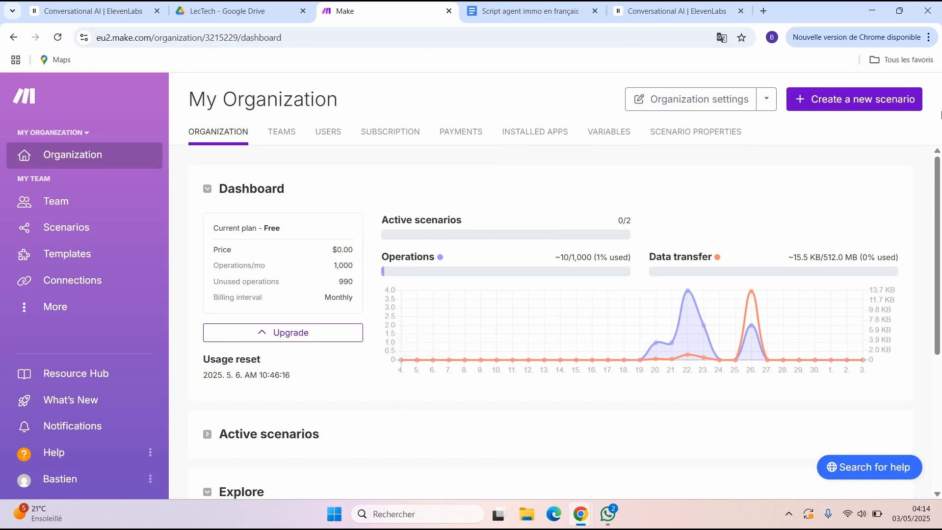
# Create a new Make scenario that starts with a Webhooks Custom webhook trigger.
pyautogui.click(798, 101)
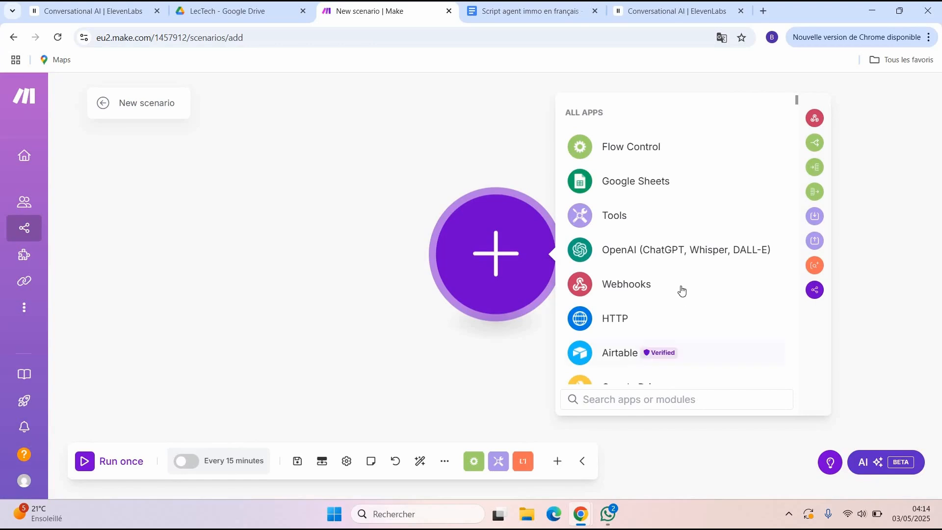
pyautogui.click(689, 277)
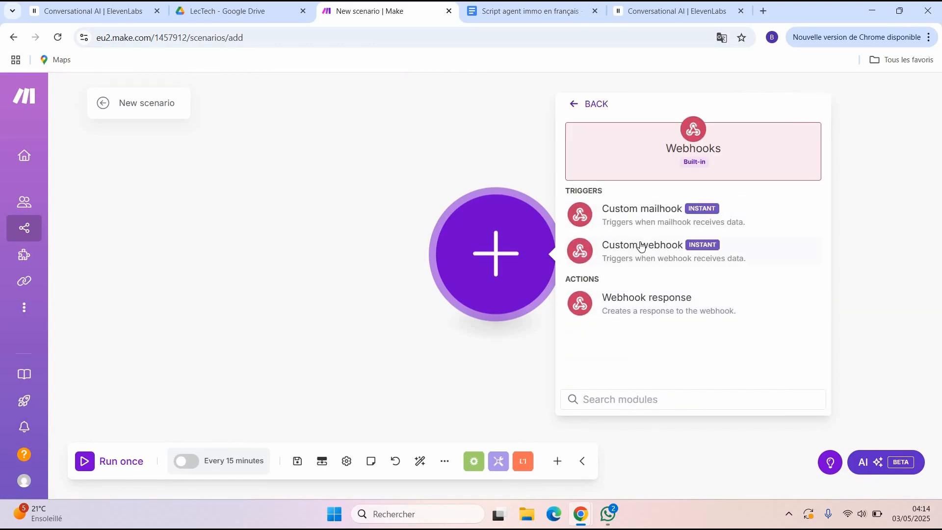
pyautogui.click(748, 264)
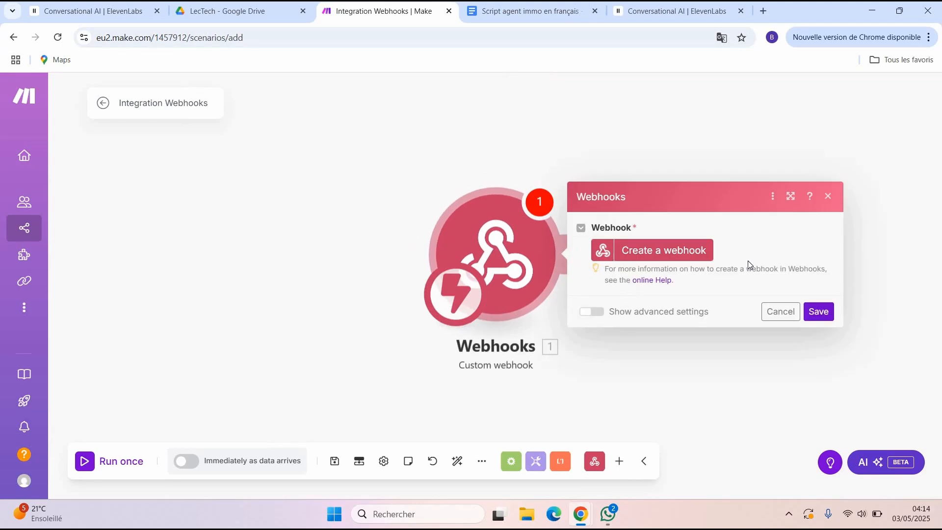
# Create a webhook named "Webhoob ElevenLabs" for the trigger and copy its address.
pyautogui.click(654, 251)
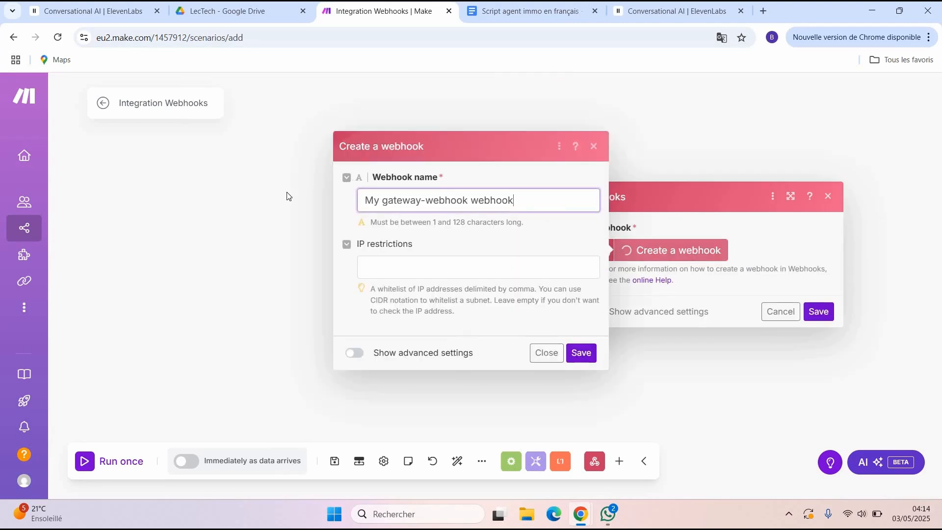
pyautogui.write('W')
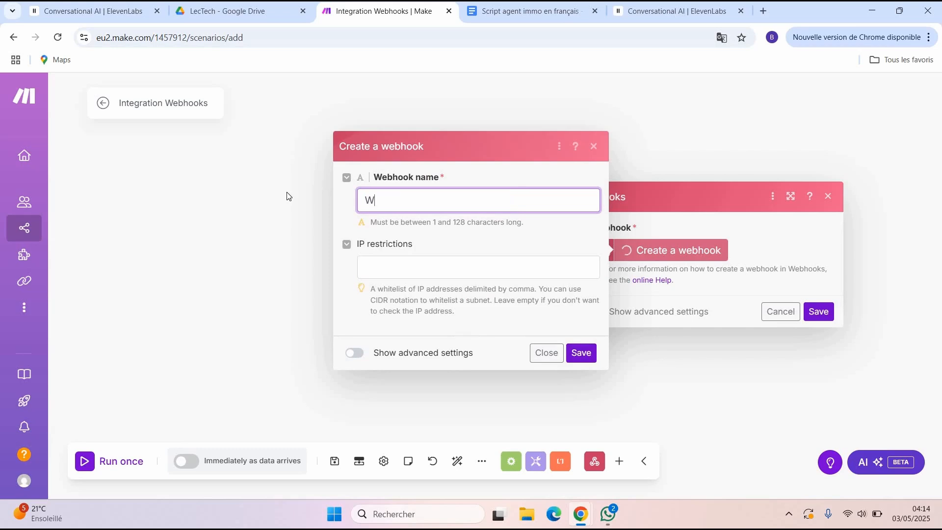
pyautogui.write('ebhoob ElevenLabs')
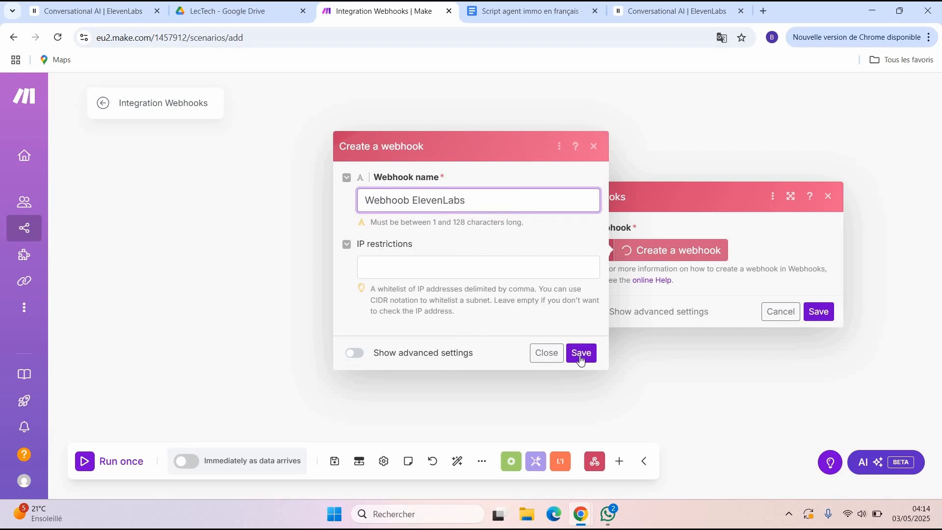
pyautogui.click(581, 354)
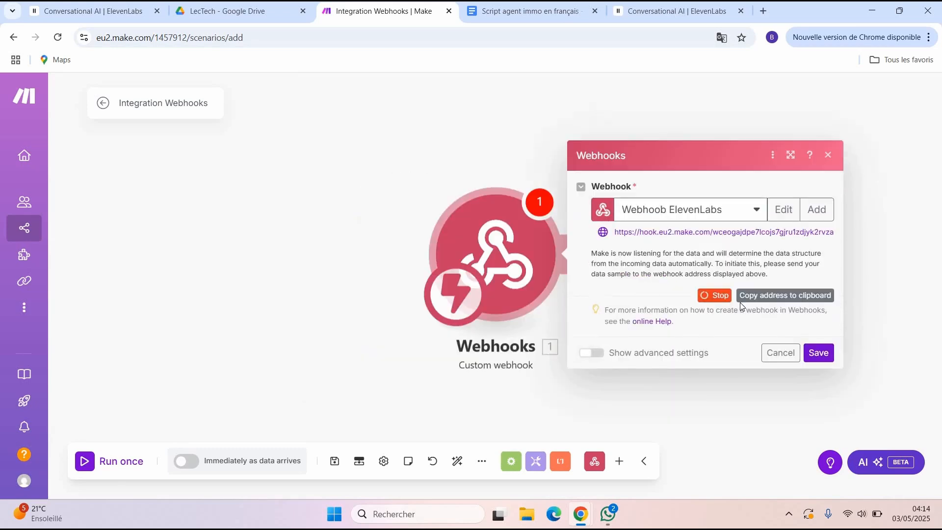
pyautogui.click(772, 298)
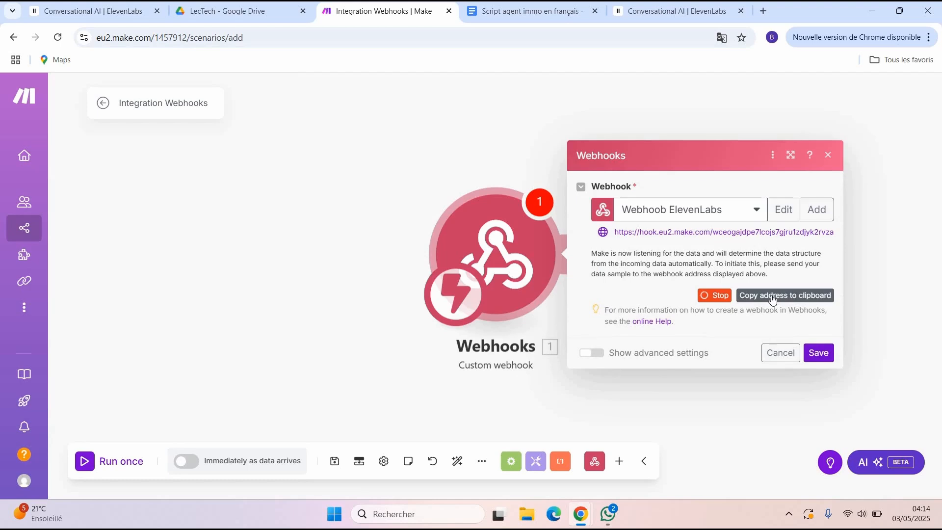
pyautogui.click(773, 299)
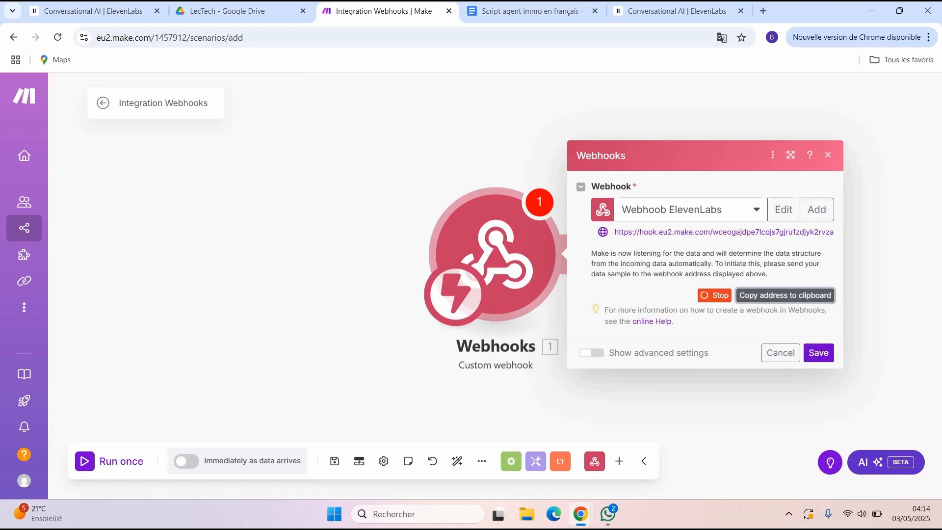
# Return to the ElevenLabs webhook tool, set its method to POST, and replace its URL with the copied Make webhook address.
pyautogui.click(682, 12)
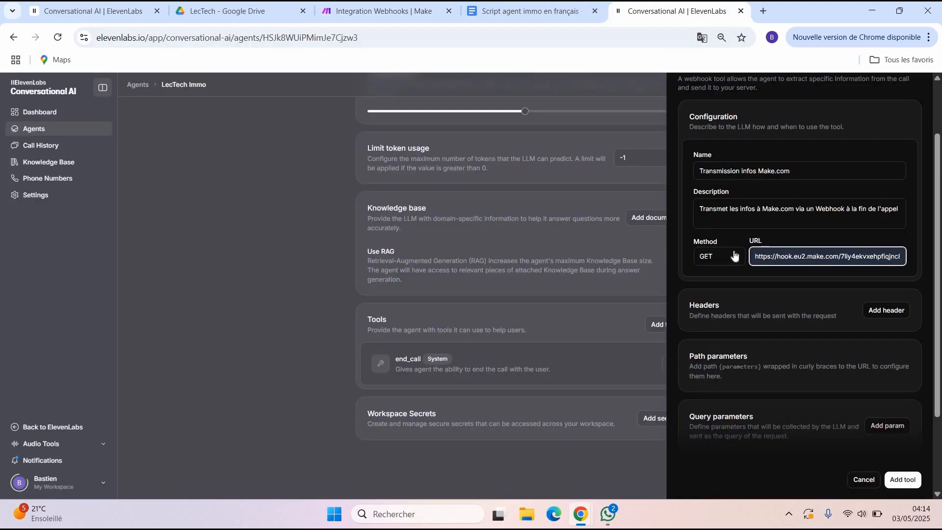
pyautogui.click(739, 258)
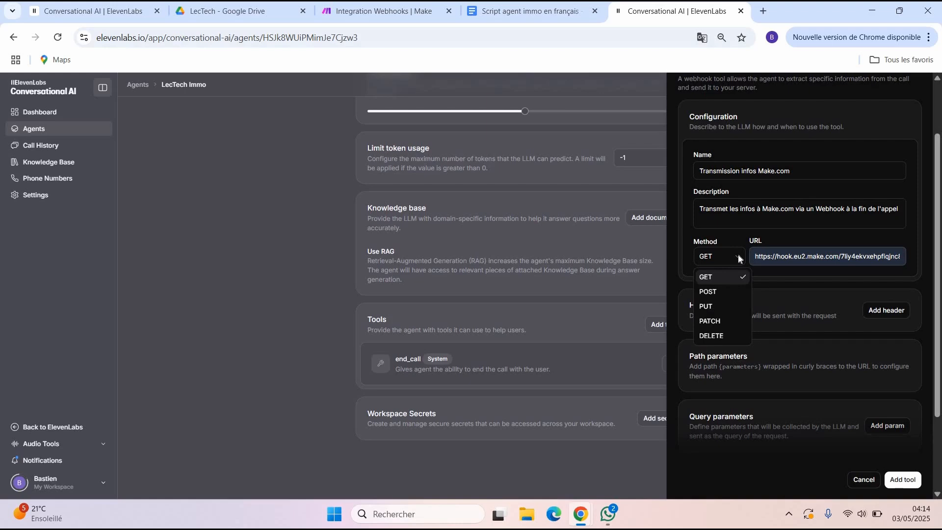
pyautogui.click(719, 293)
pyautogui.press('Tab')
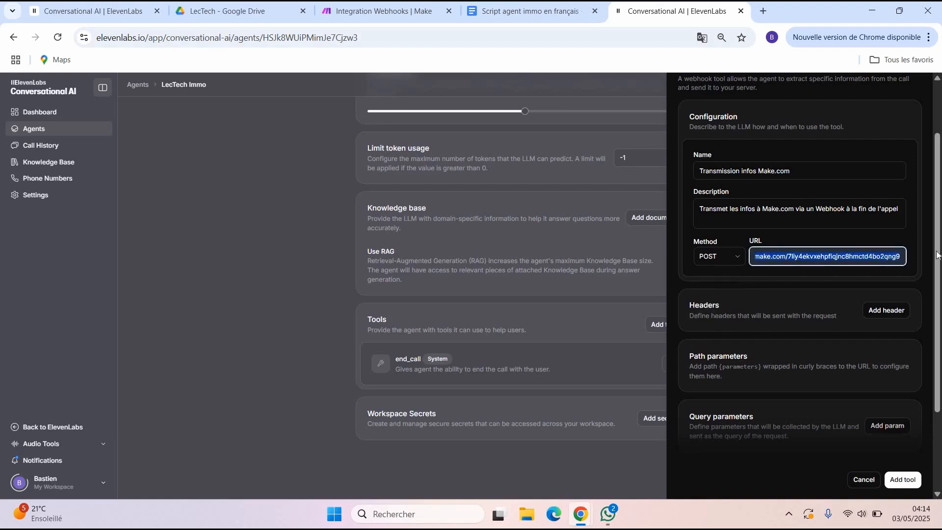
pyautogui.hotkey('ctrl', 'v')
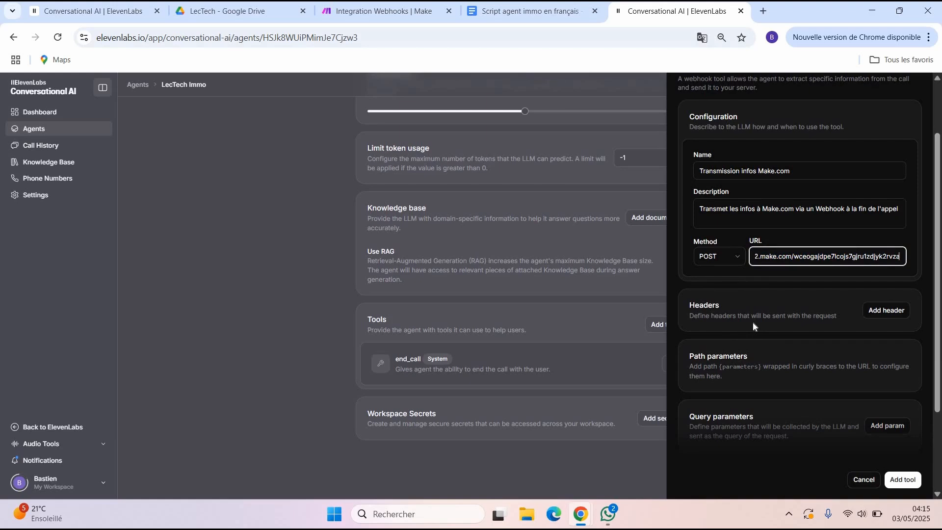
# Enable the webhook tool's body parameters and describe them as "Transmission inof Make.com".
pyautogui.scroll(-2, 753, 323)
pyautogui.scroll(-1, 754, 322)
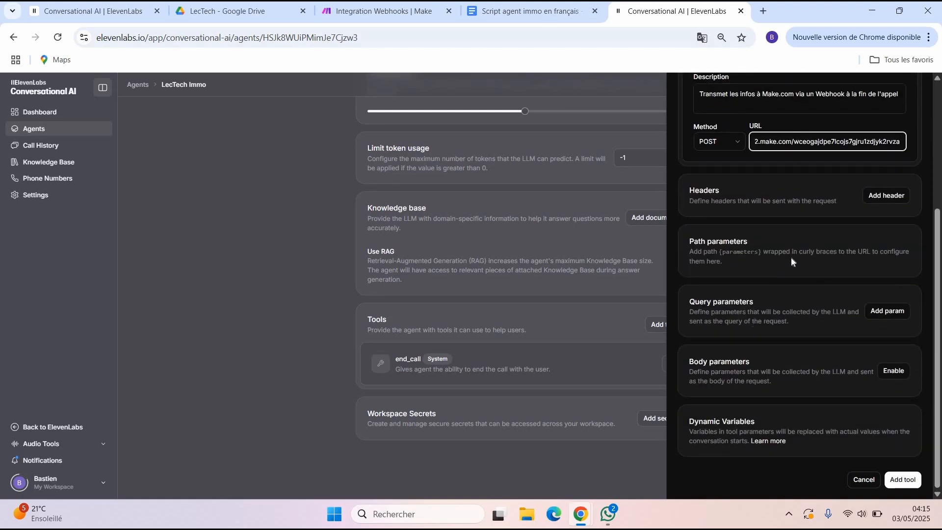
pyautogui.click(891, 371)
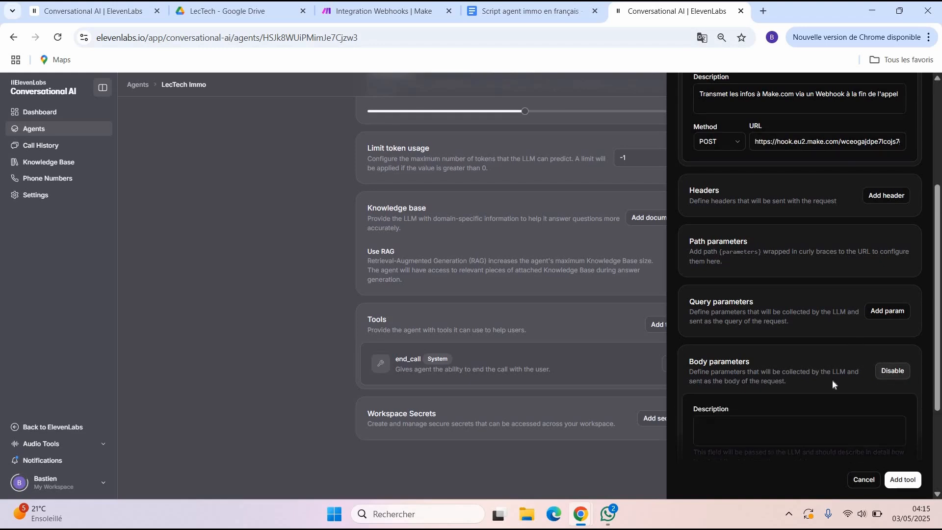
pyautogui.scroll(-1, 833, 381)
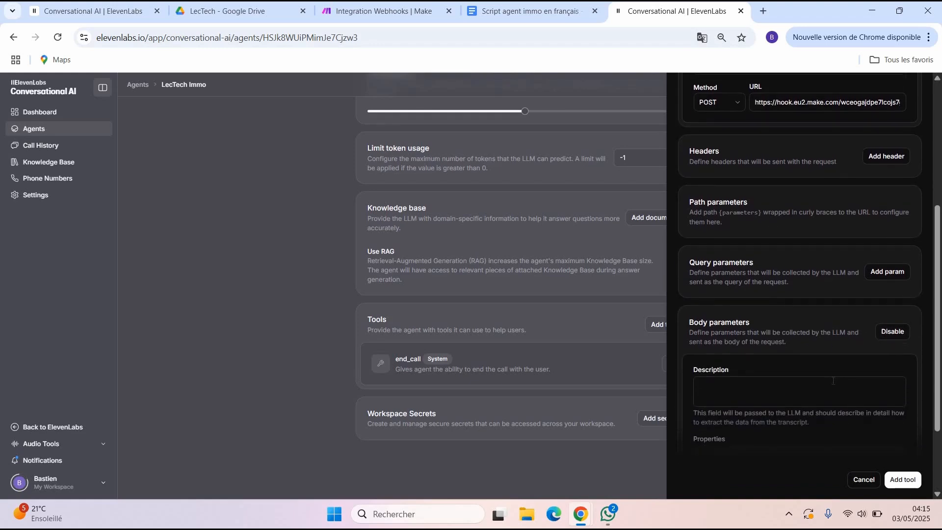
pyautogui.scroll(-2, 769, 275)
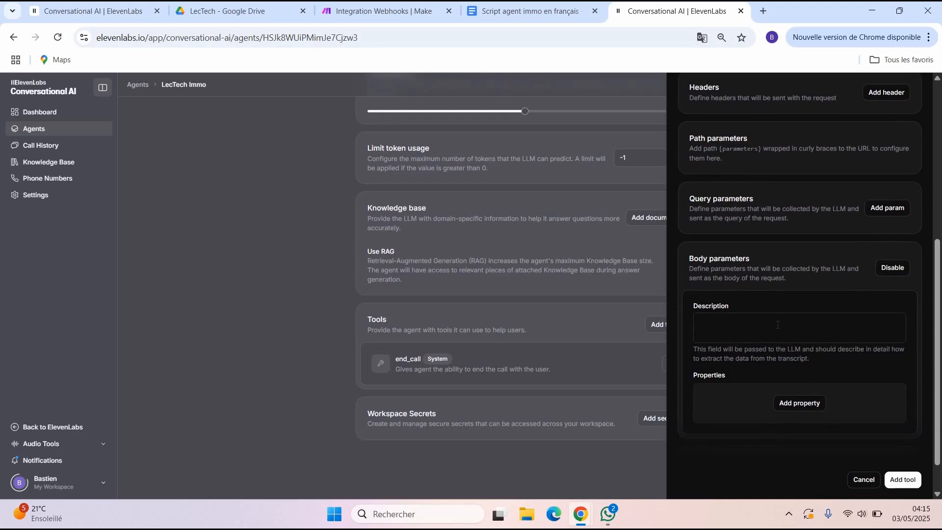
pyautogui.scroll(-1, 777, 324)
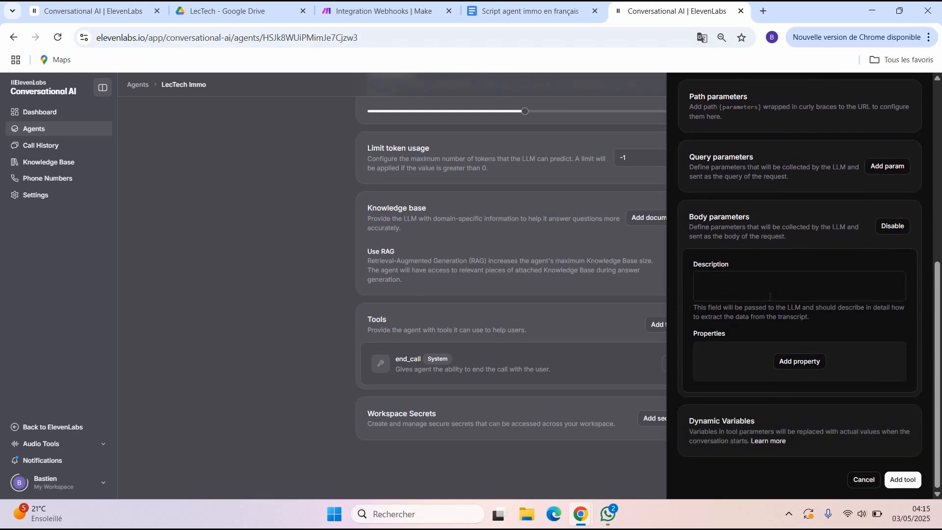
pyautogui.click(736, 285)
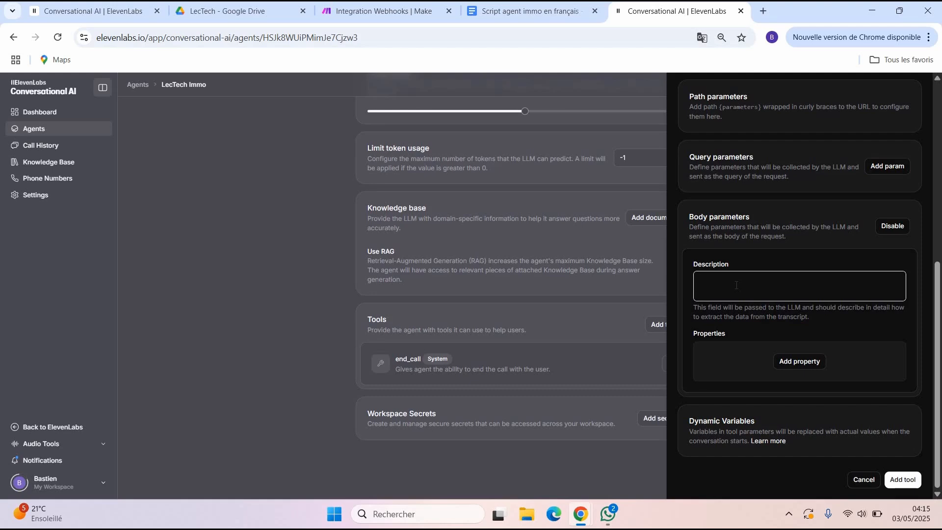
pyautogui.write('Transmission inof Make.com')
# Add a String body property with the identifier nom_client and the description "Cette variable contient le nom du client.".
pyautogui.click(799, 362)
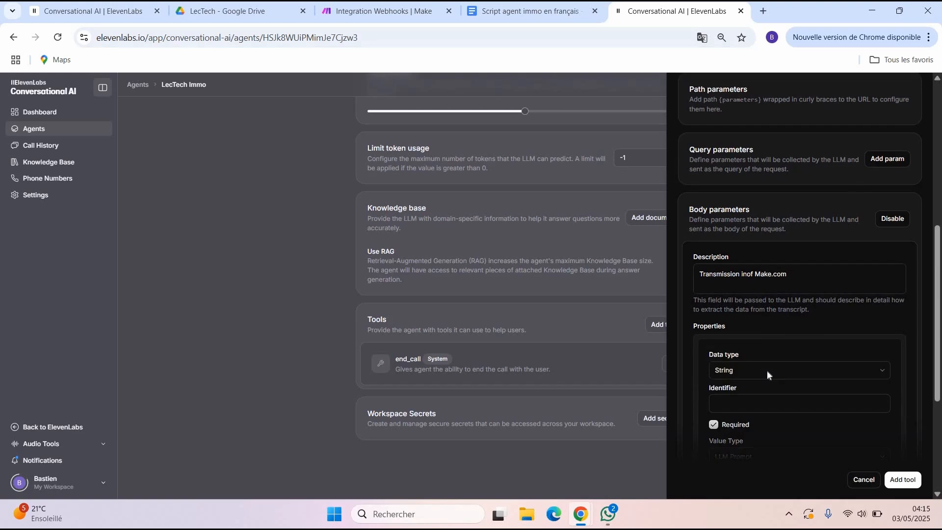
pyautogui.scroll(-1, 767, 370)
pyautogui.scroll(-1, 787, 267)
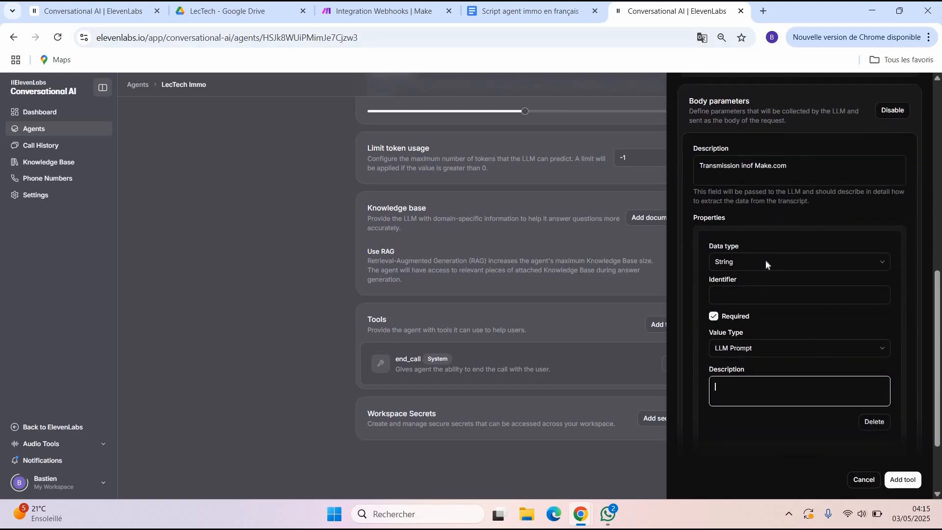
pyautogui.click(767, 264)
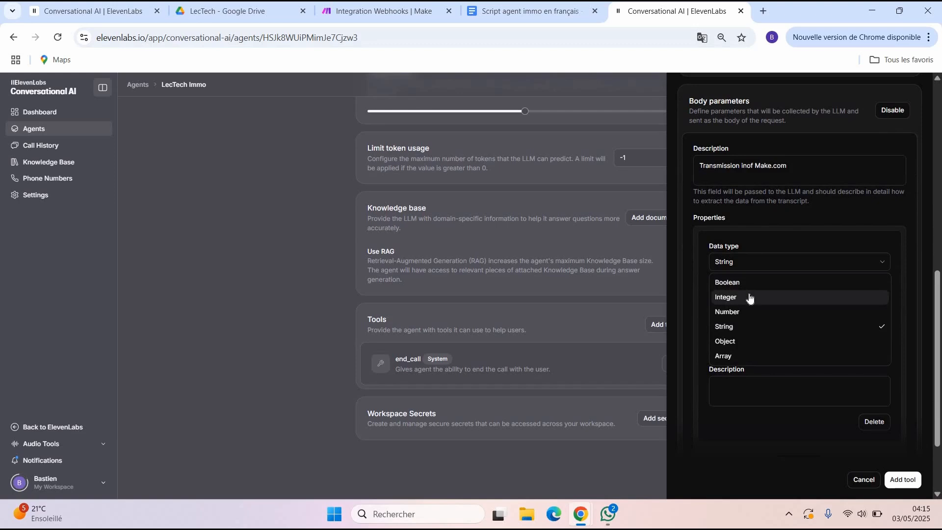
pyautogui.click(765, 326)
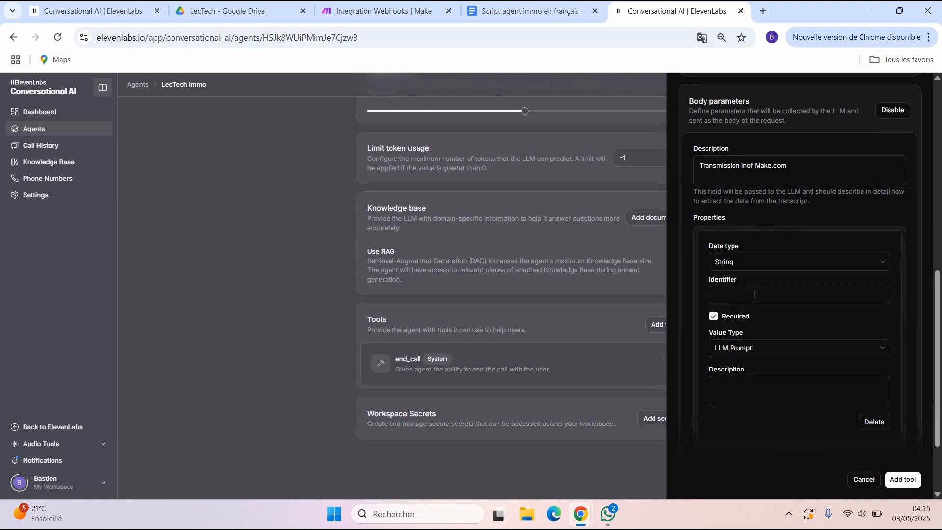
pyautogui.click(795, 294)
pyautogui.write('n')
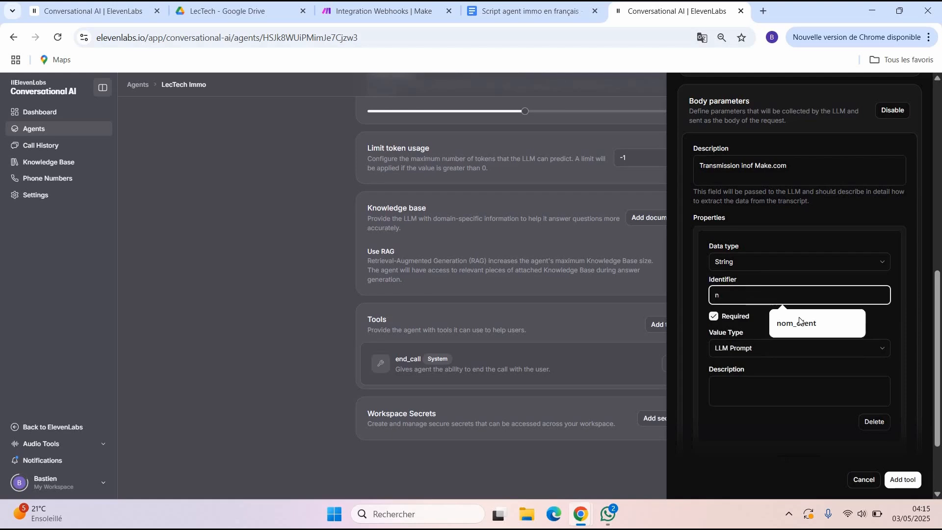
pyautogui.write('om_client')
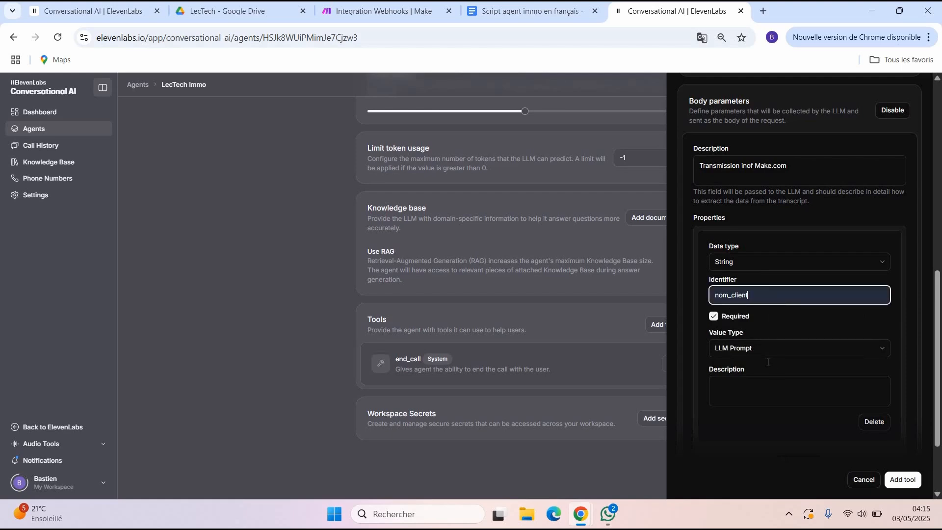
pyautogui.scroll(-1, 768, 362)
pyautogui.click(768, 362)
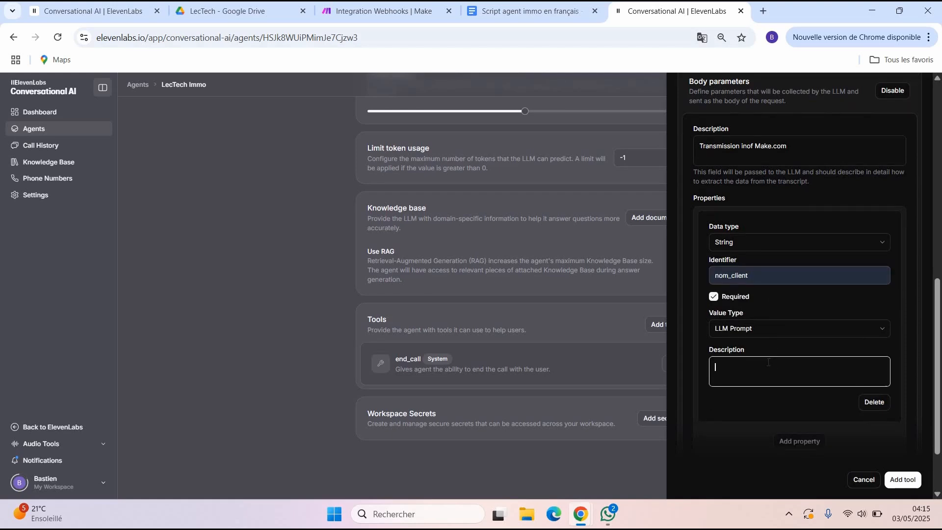
pyautogui.write('Cette variable contient le nom du clien')
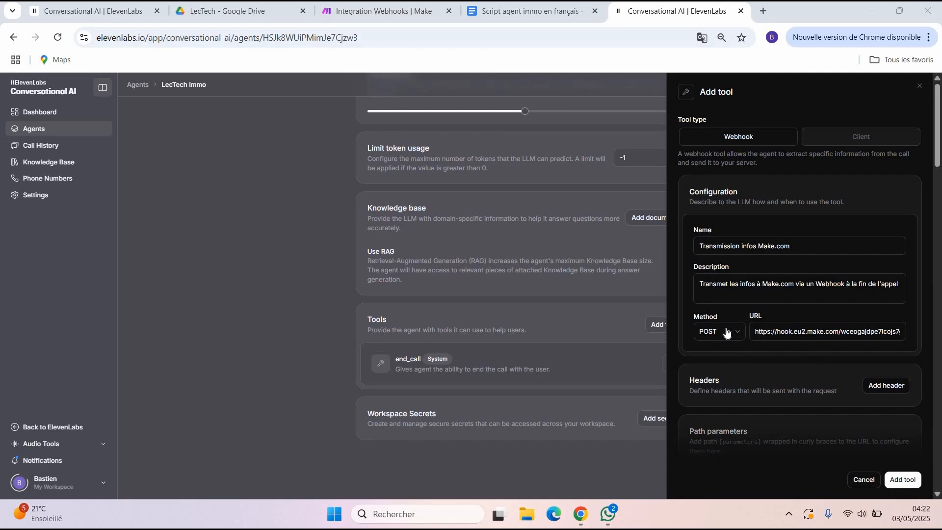
# Review the webhook tool's configuration and all its body parameter properties, from nom_client through budget.
pyautogui.scroll(-5, 731, 352)
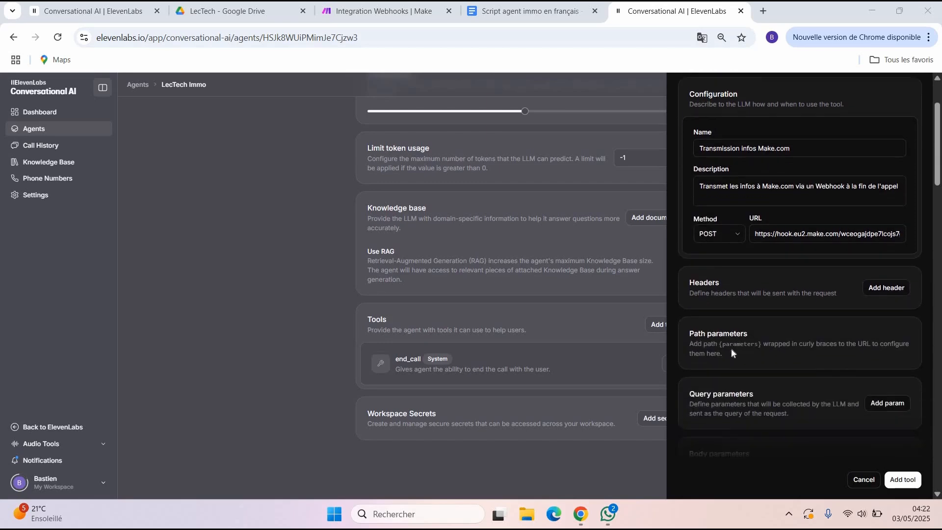
pyautogui.scroll(-2, 731, 352)
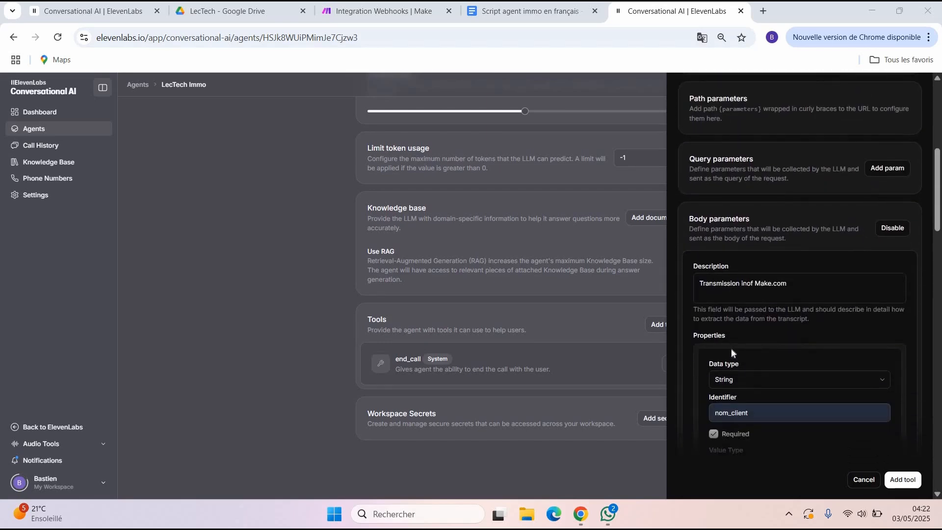
pyautogui.scroll(-1, 732, 352)
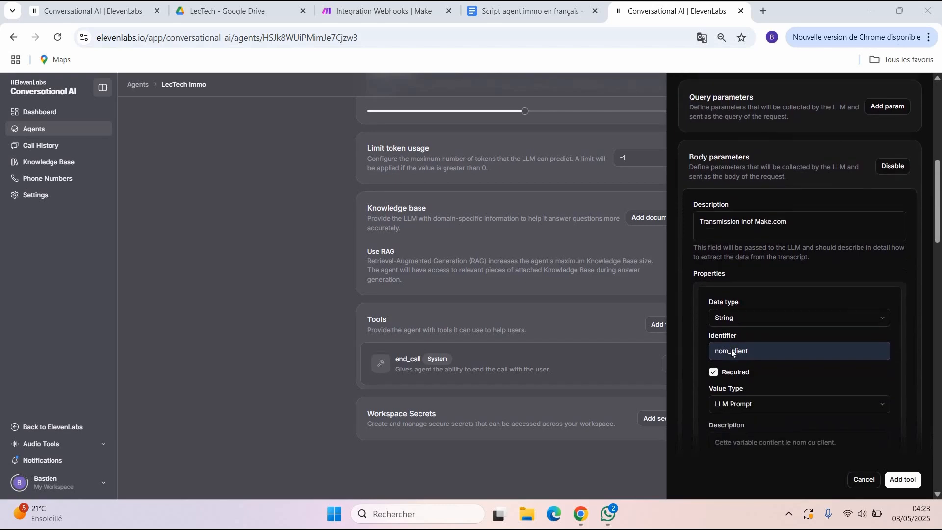
pyautogui.scroll(-1, 732, 352)
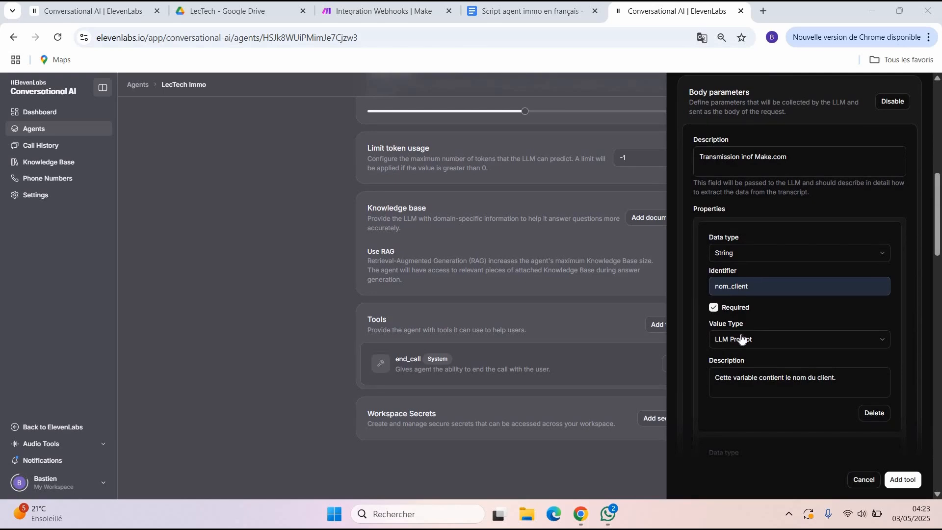
pyautogui.scroll(-3, 741, 339)
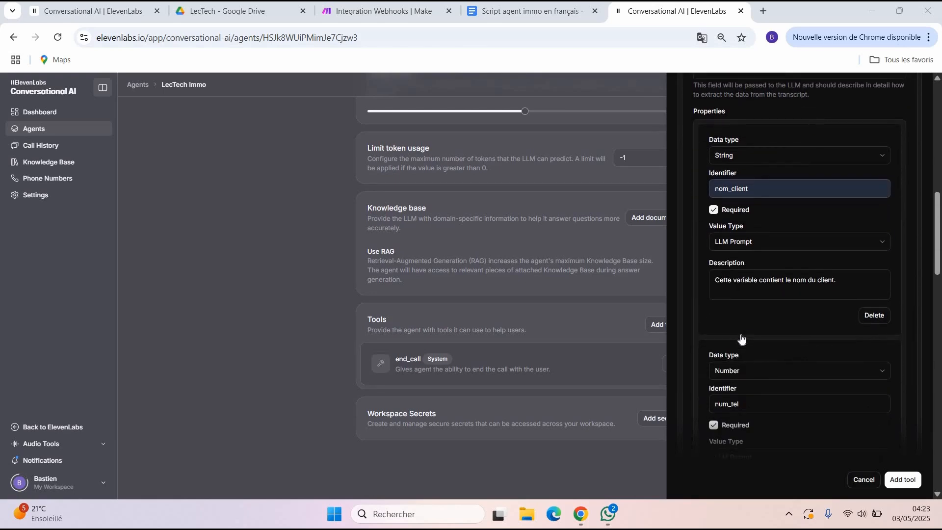
pyautogui.scroll(-1, 741, 338)
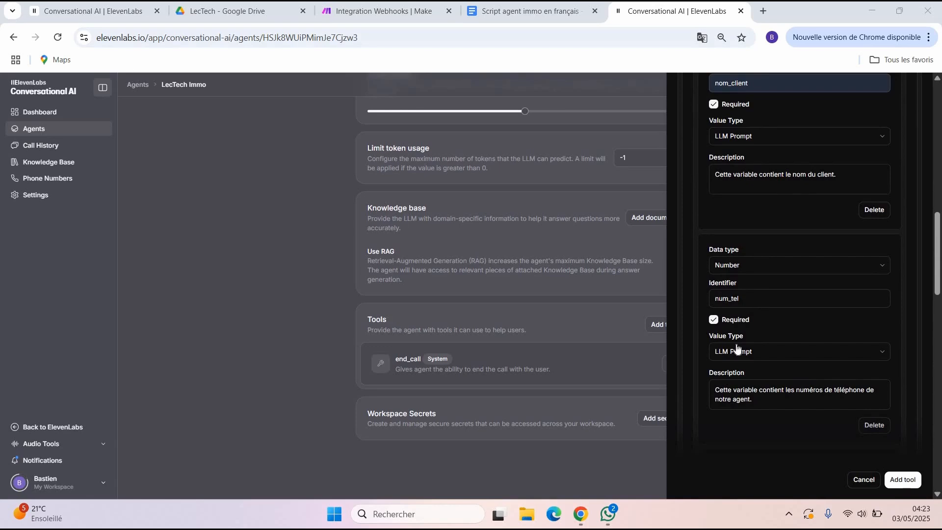
pyautogui.scroll(-3, 753, 359)
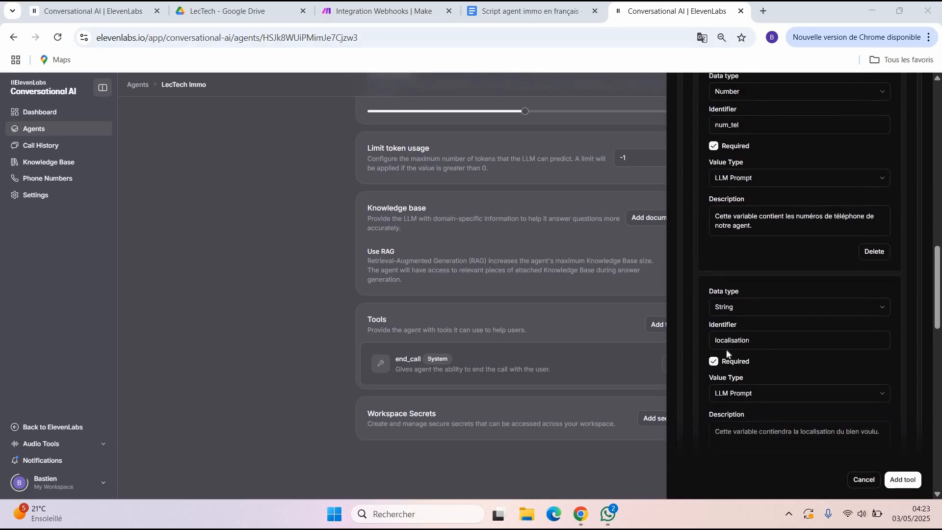
pyautogui.scroll(-4, 727, 353)
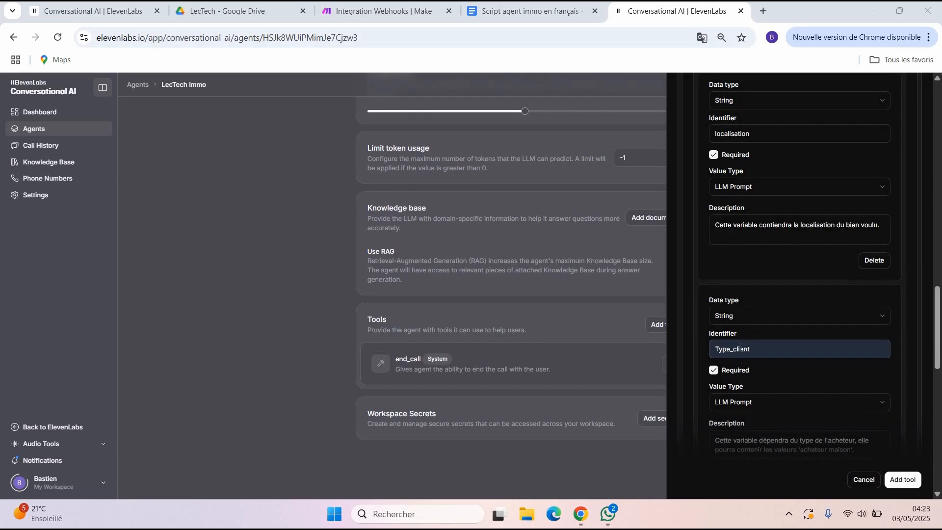
pyautogui.scroll(-4, 741, 349)
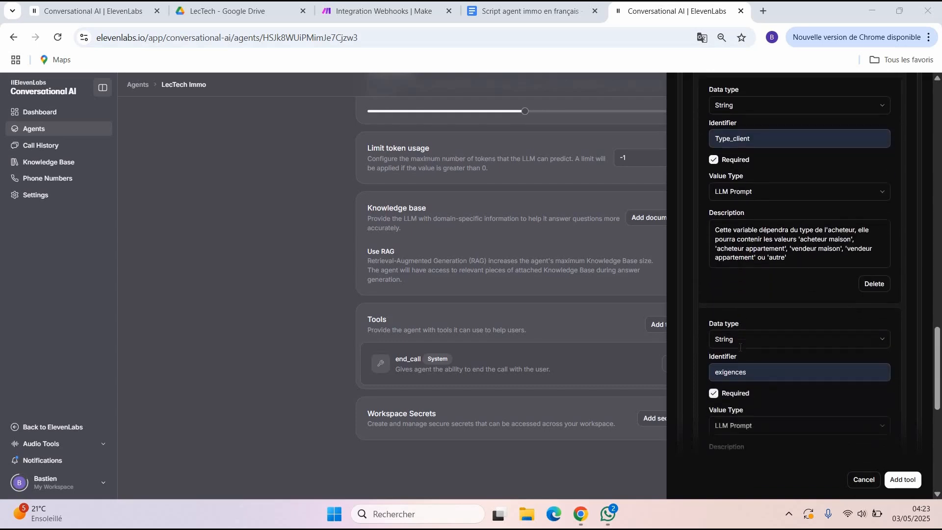
pyautogui.scroll(-2, 740, 347)
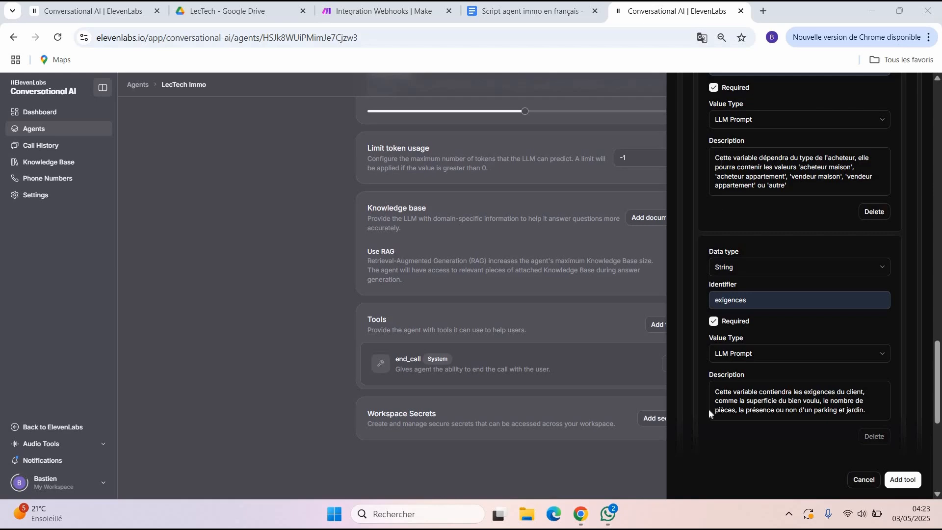
pyautogui.scroll(-2, 709, 411)
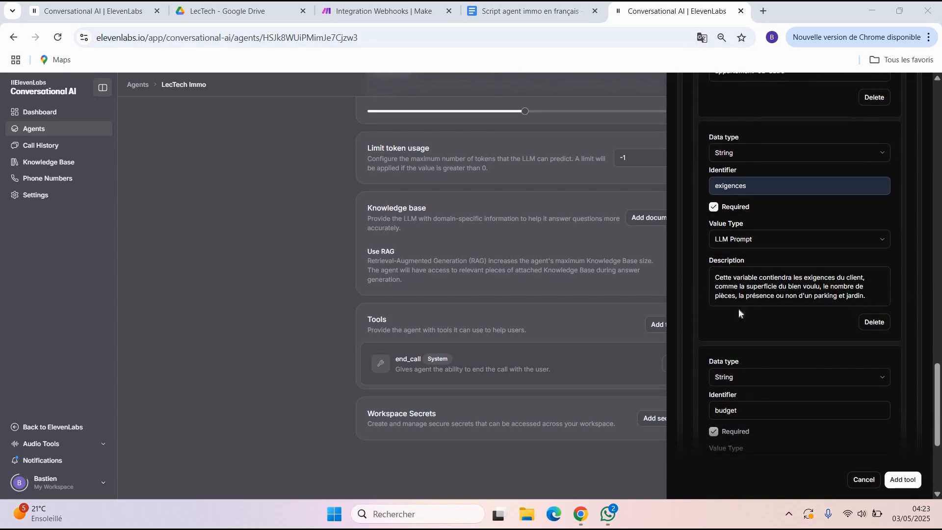
pyautogui.scroll(-3, 724, 320)
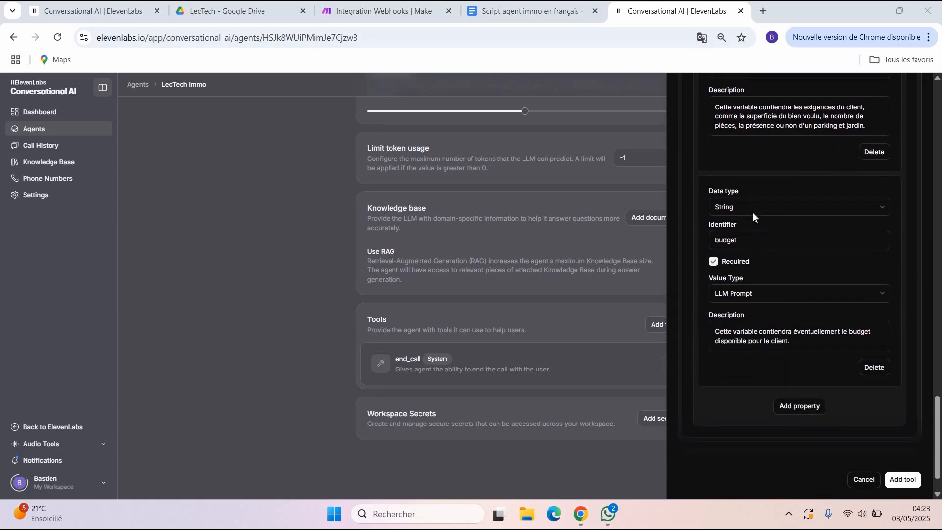
# Change the budget property's data type to Number and describe it as "Cette variable contiendra le budget éventuel du client.", and submit the tool.
pyautogui.click(752, 208)
pyautogui.click(736, 257)
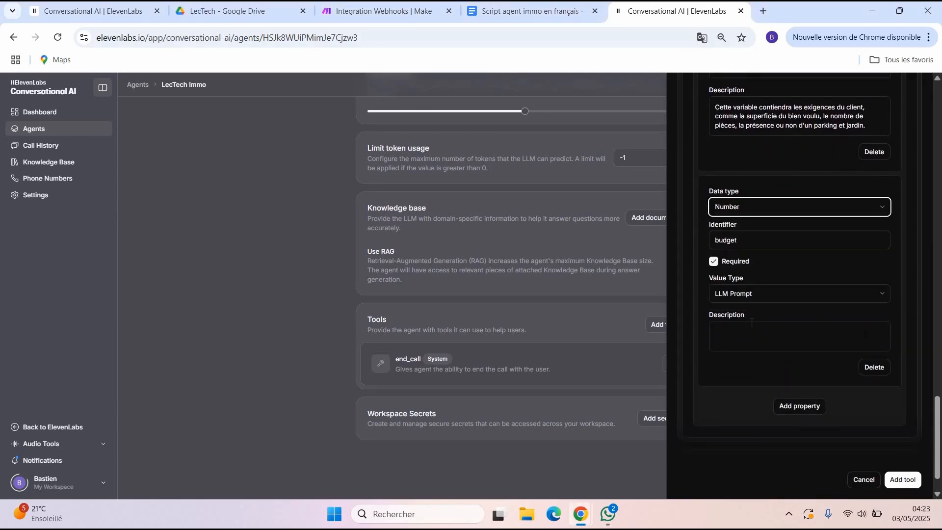
pyautogui.click(751, 323)
pyautogui.write('Ce')
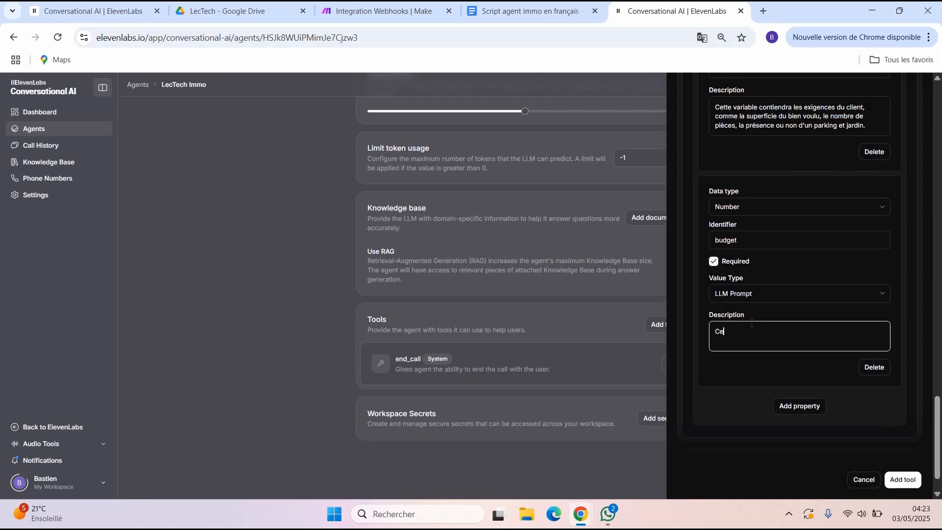
pyautogui.write('tte variable contiendra le budget éven')
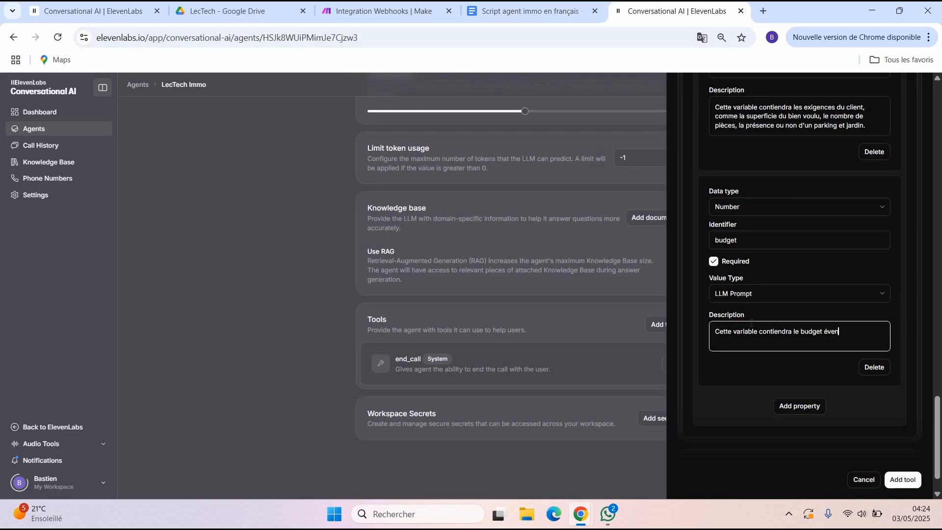
pyautogui.write('tuel du client.')
pyautogui.click(907, 480)
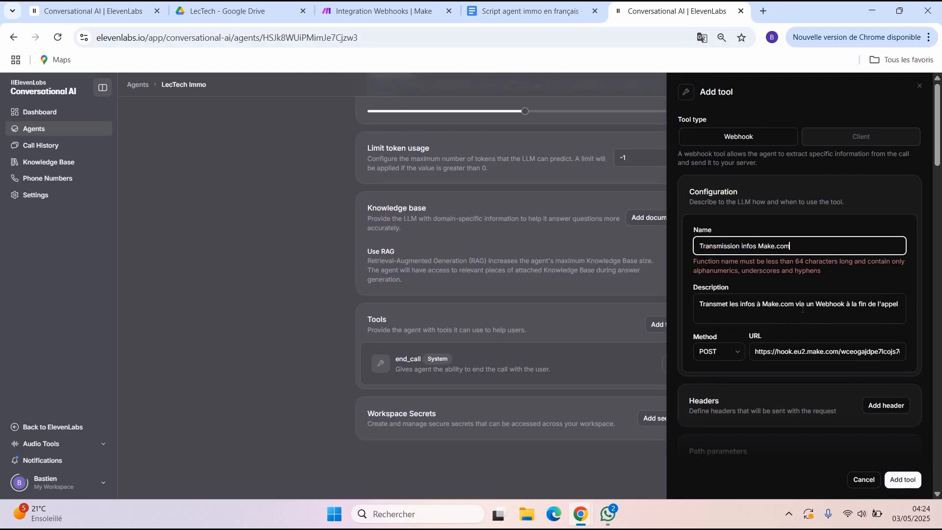
# Rename the webhook tool as Webhook_Make, and add it to the agent with the changes saved.
pyautogui.click(741, 246)
pyautogui.moveTo(758, 246); pyautogui.dragTo(668, 248)
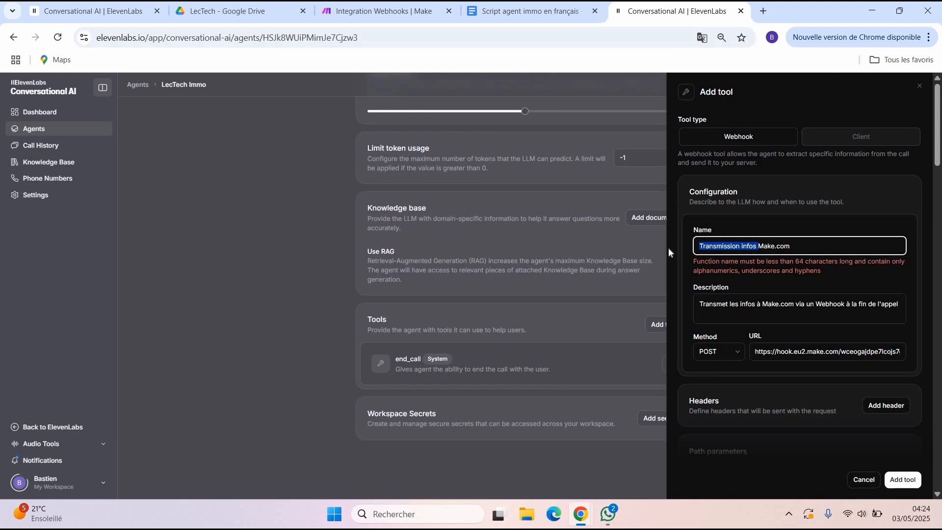
pyautogui.write('Webhoo')
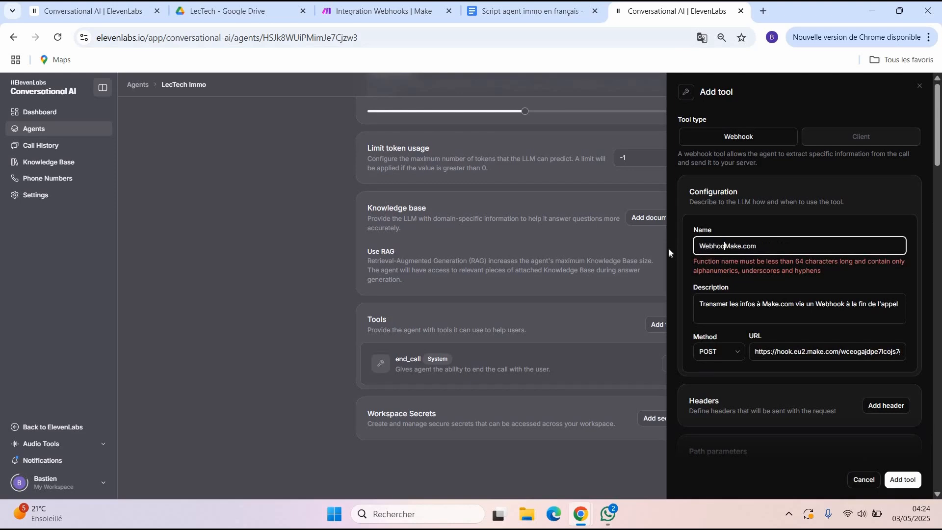
pyautogui.write('k')
pyautogui.press('BackSpace')
pyautogui.click(730, 249)
pyautogui.press('BackSpace')
pyautogui.write('_')
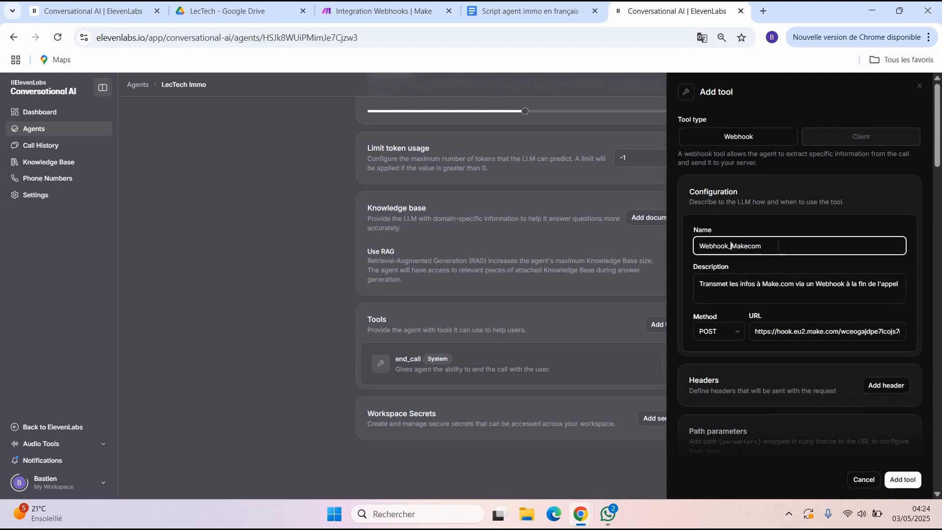
pyautogui.press('BackSpace')
pyautogui.press('BackSpace')
pyautogui.press('BackSpace')
pyautogui.click(905, 480)
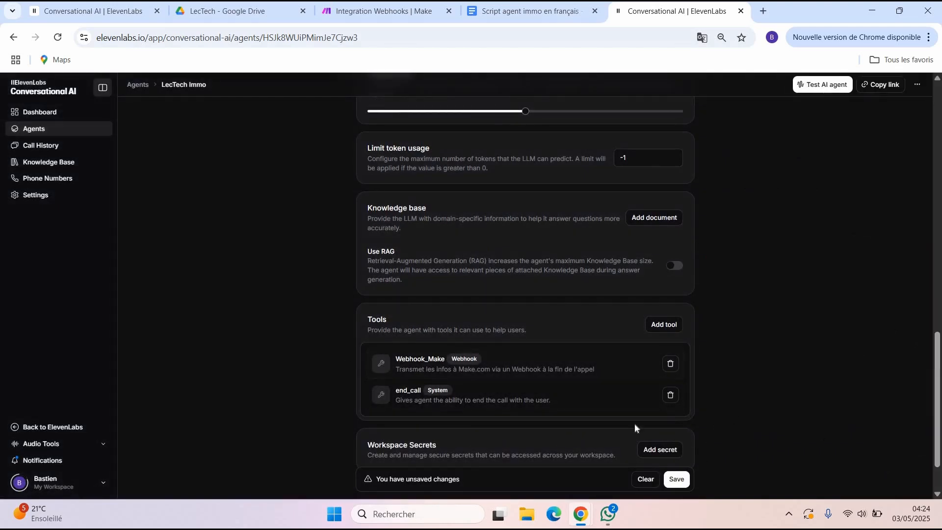
pyautogui.click(686, 481)
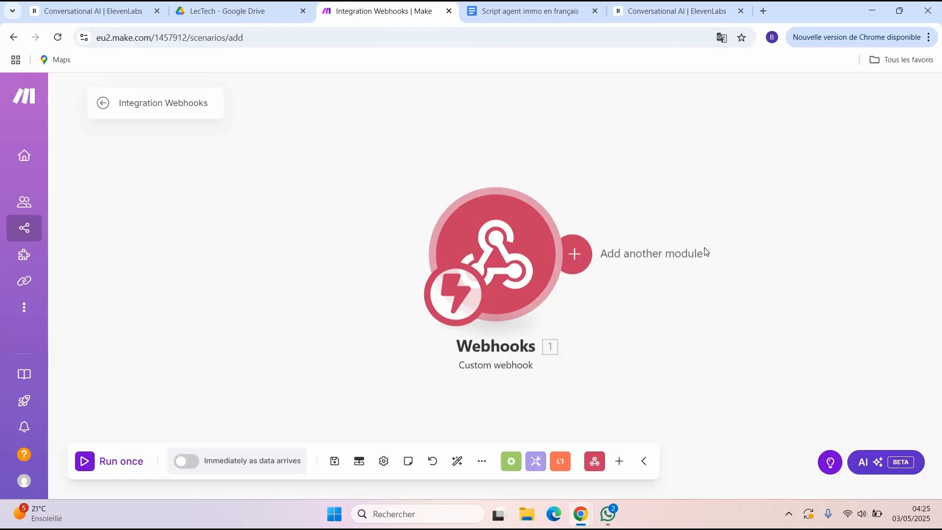
# In the Make scenario, add a Google Sheets "Add a Row" module after the custom webhook.
pyautogui.click(668, 255)
pyautogui.click(668, 255)
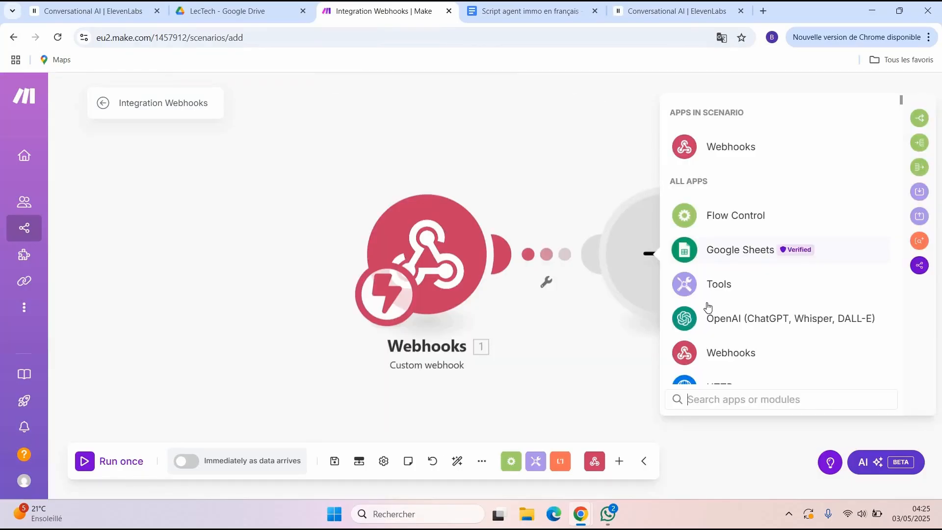
pyautogui.scroll(-1, 727, 221)
pyautogui.click(727, 221)
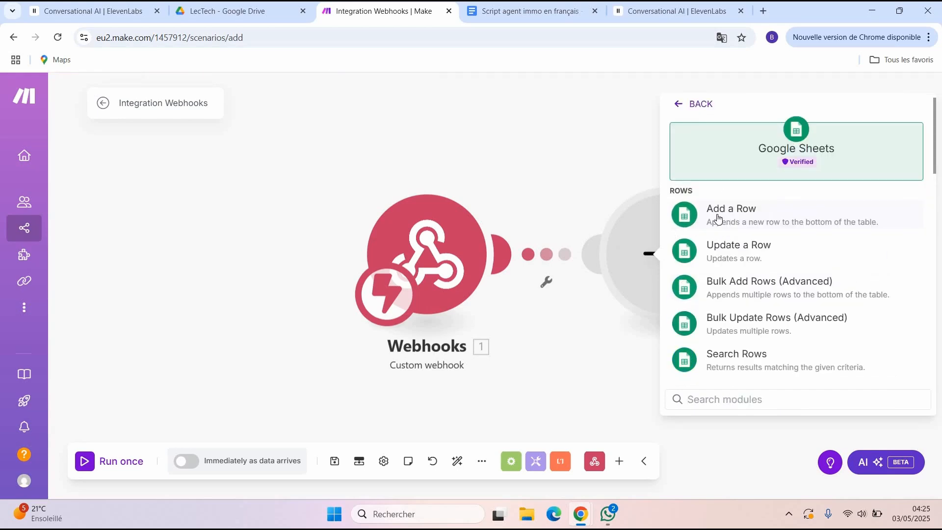
pyautogui.click(691, 223)
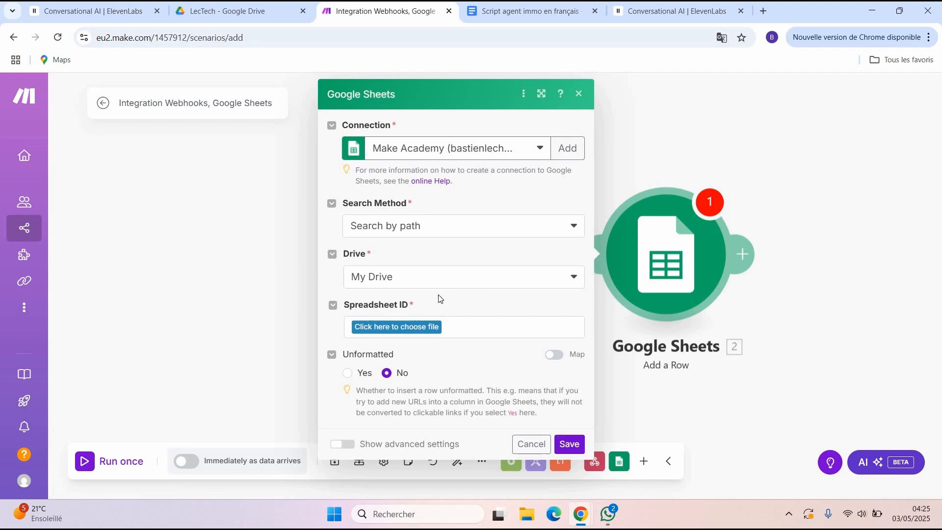
# Set the Google Sheets module's spreadsheet to Make CRM and its sheet to Feuille 1.
pyautogui.click(410, 328)
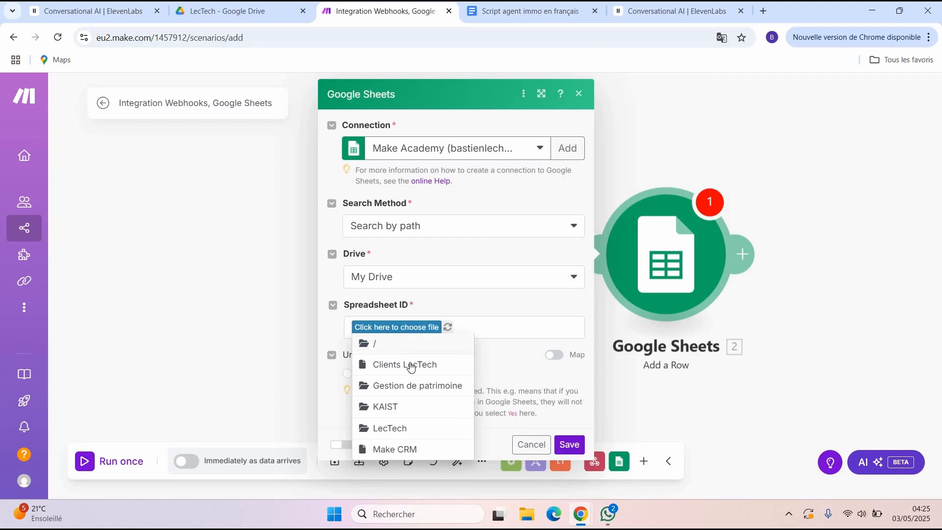
pyautogui.click(423, 451)
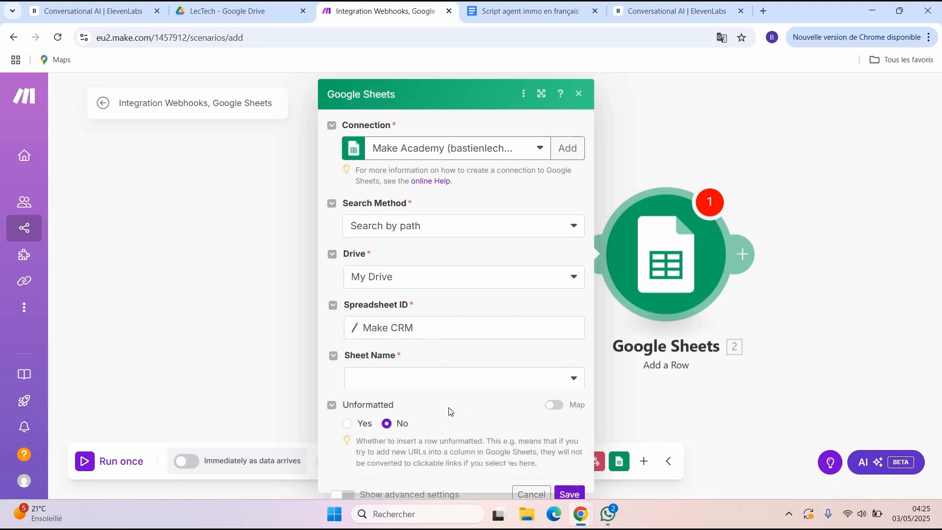
pyautogui.click(446, 358)
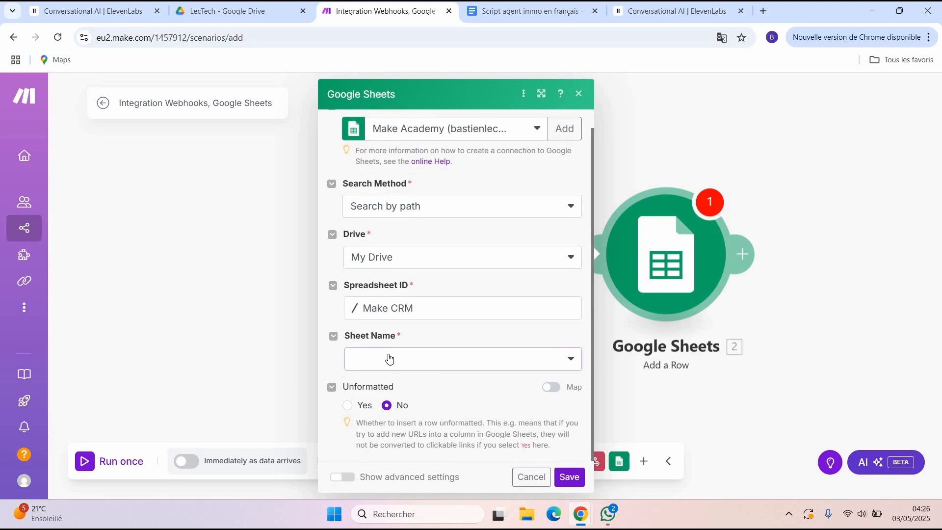
pyautogui.click(412, 356)
pyautogui.scroll(-2, 410, 343)
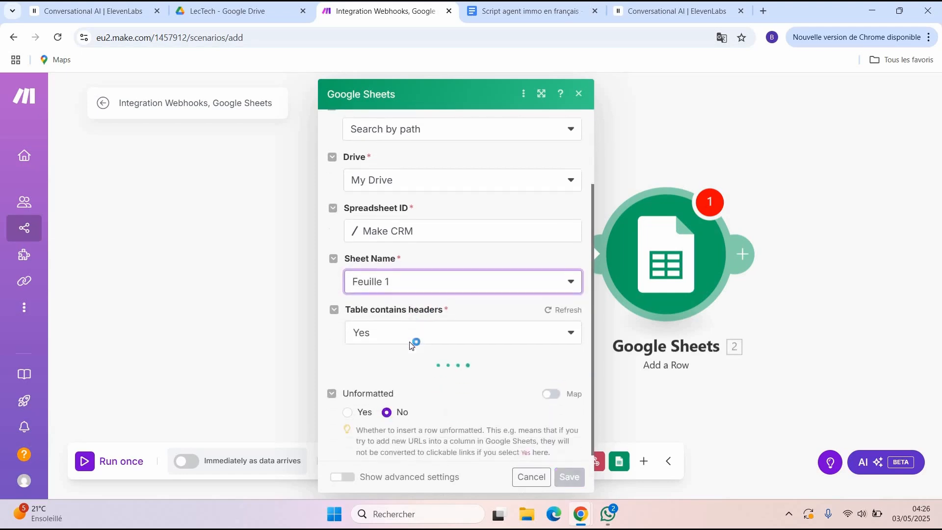
# Compare the Google Sheets module's value fields with the Make CRM spreadsheet's column headers, and close the module's settings.
pyautogui.scroll(-5, 410, 345)
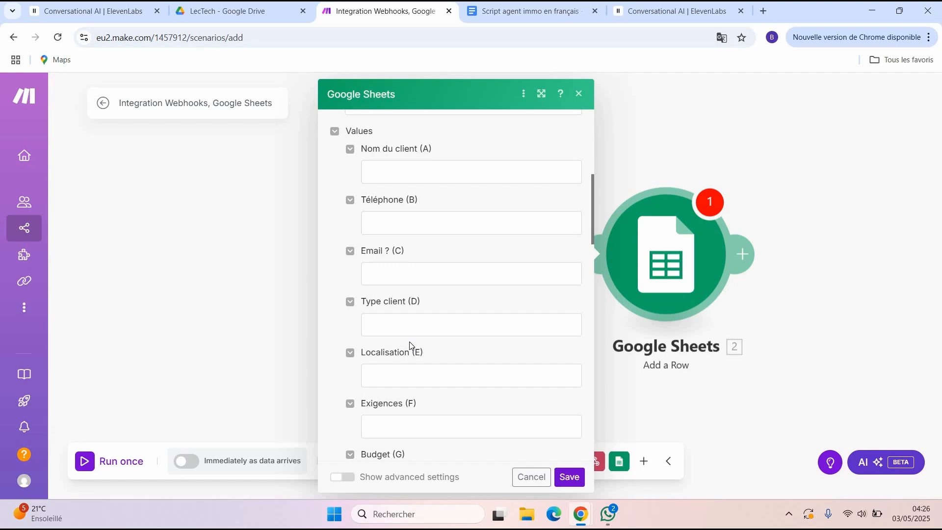
pyautogui.scroll(4, 409, 341)
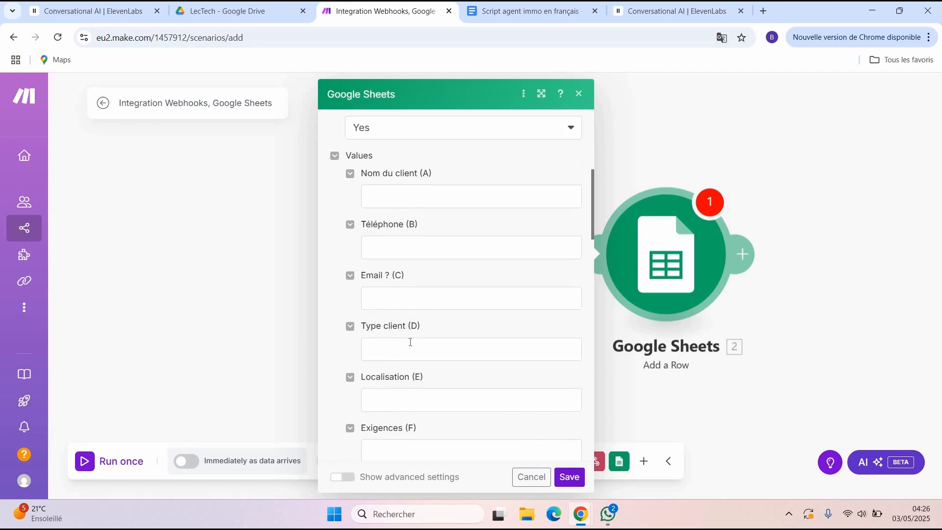
pyautogui.scroll(2, 412, 345)
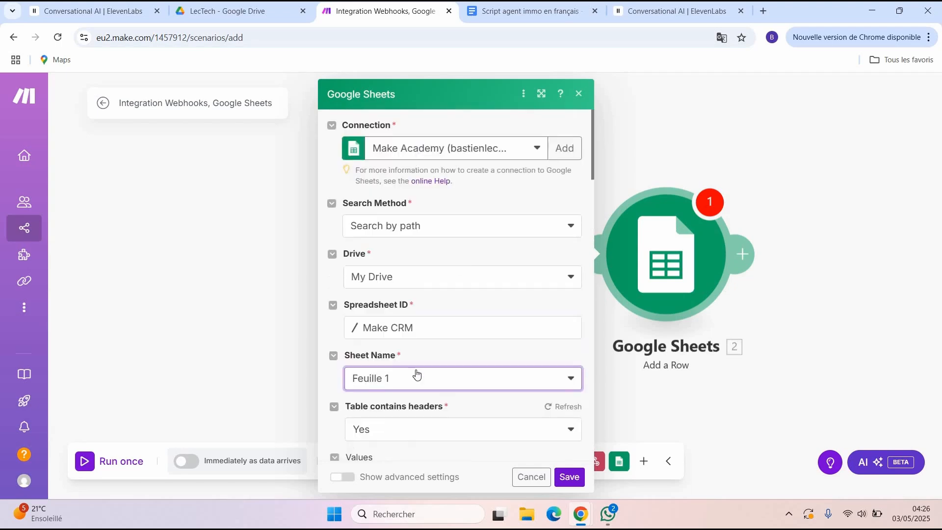
pyautogui.scroll(-4, 396, 409)
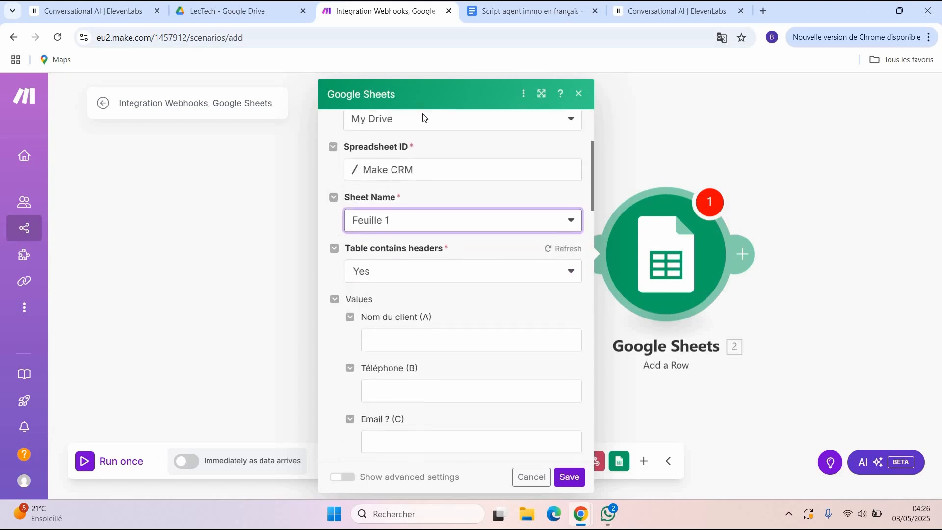
pyautogui.click(761, 13)
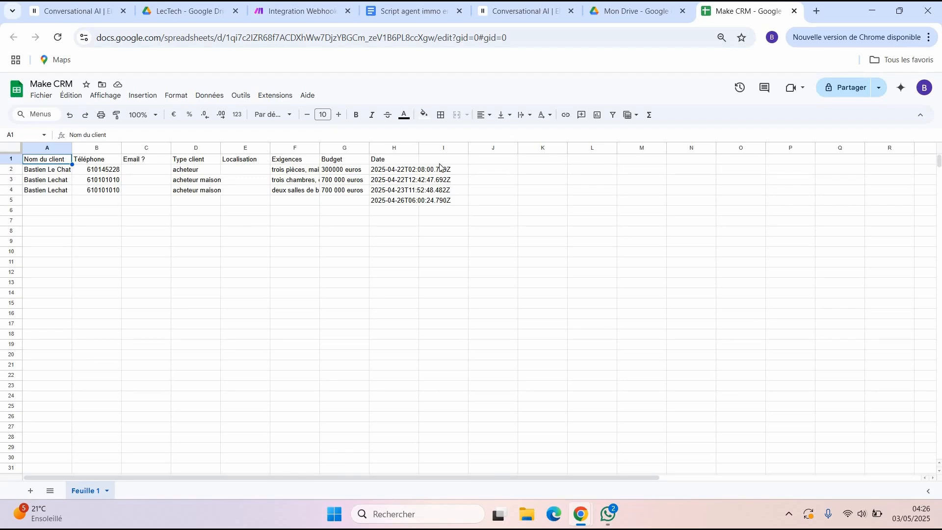
pyautogui.click(263, 8)
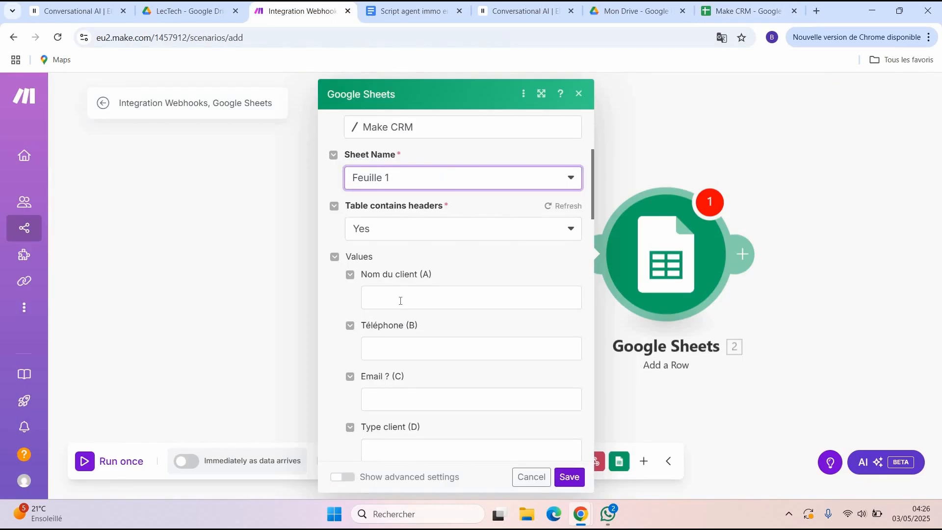
pyautogui.click(400, 305)
pyautogui.click(117, 431)
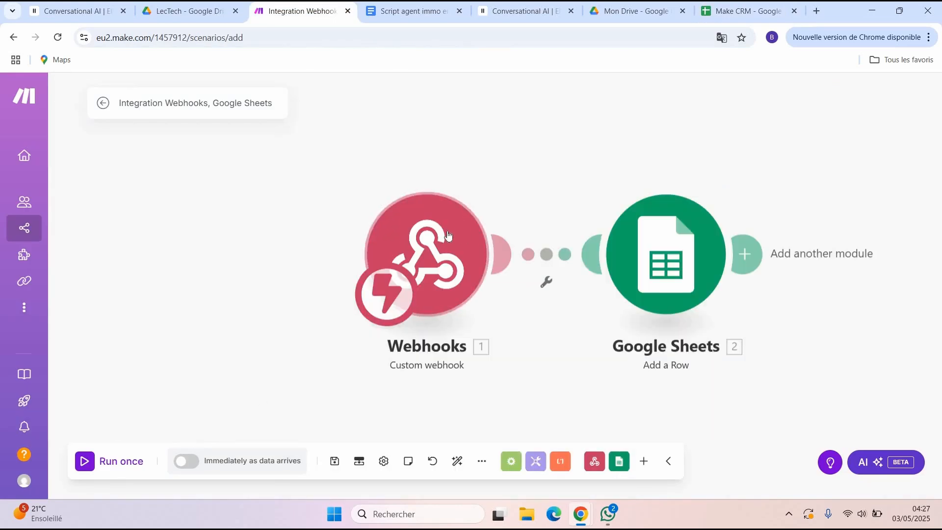
# Run the Make scenario once so it waits for data, and place a test call to the LecTech Immo agent in ElevenLabs.
pyautogui.click(83, 462)
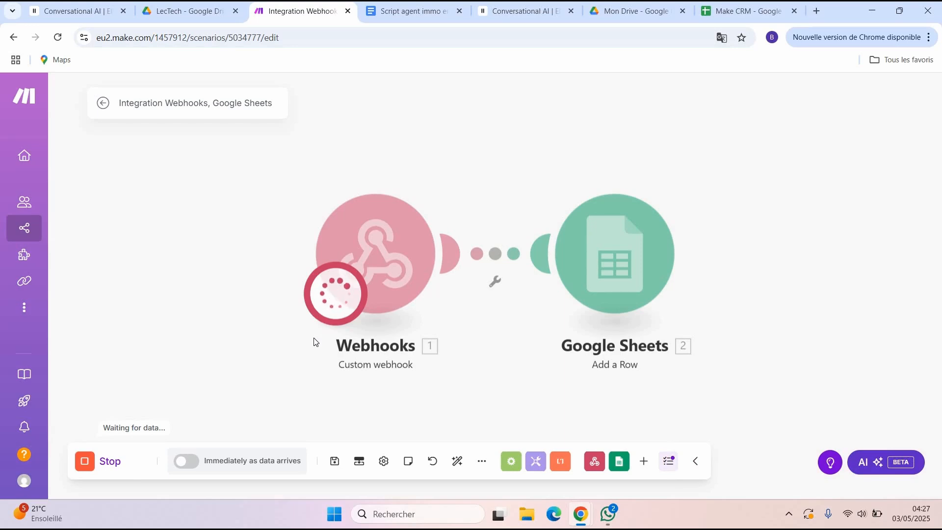
pyautogui.click(514, 11)
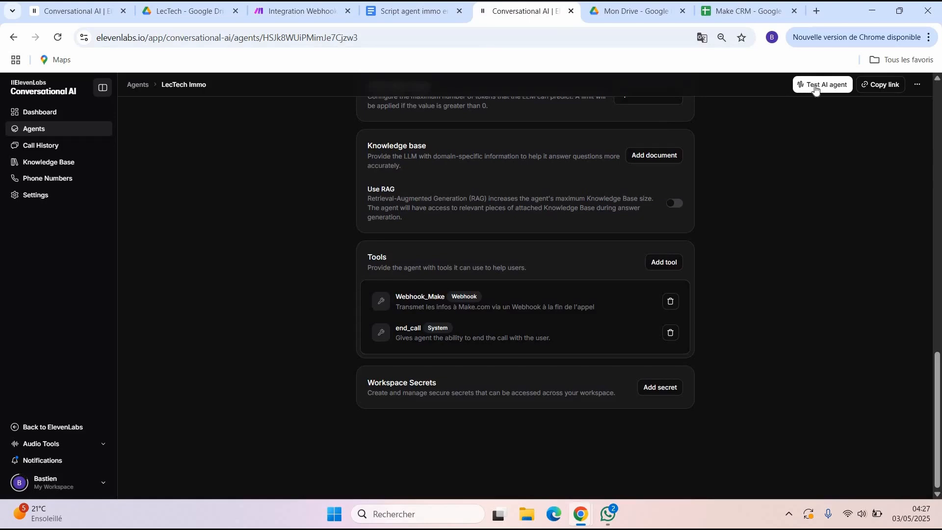
pyautogui.click(814, 85)
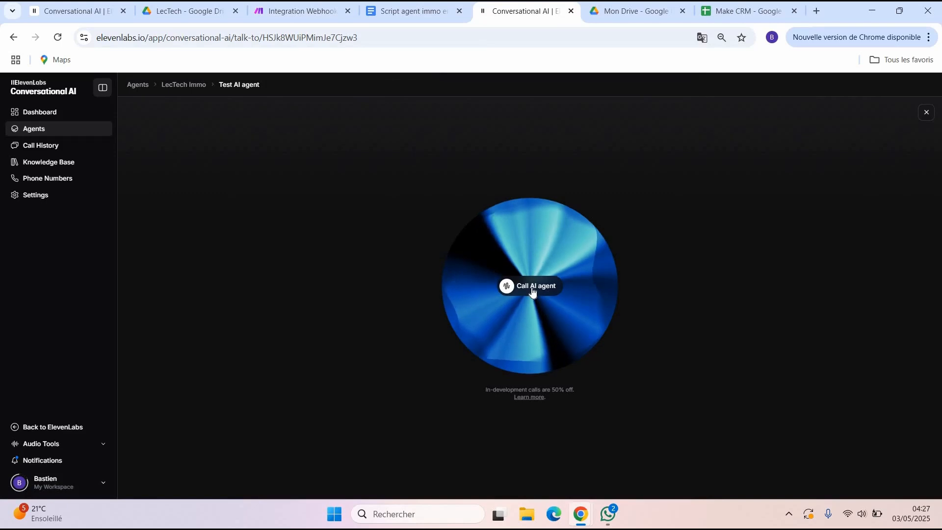
pyautogui.click(532, 285)
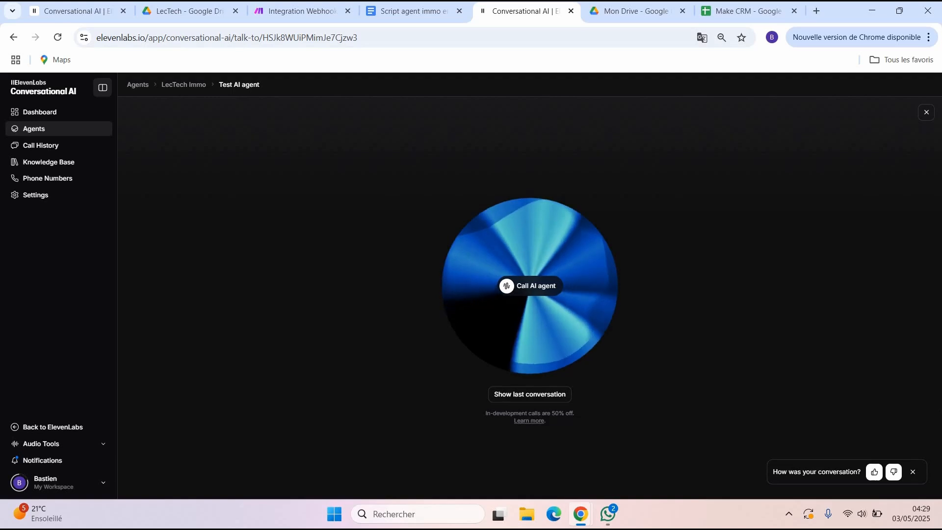
# In the Make scenario, inspect the output bundle that the custom webhook received from the test call, and close it.
pyautogui.click(311, 11)
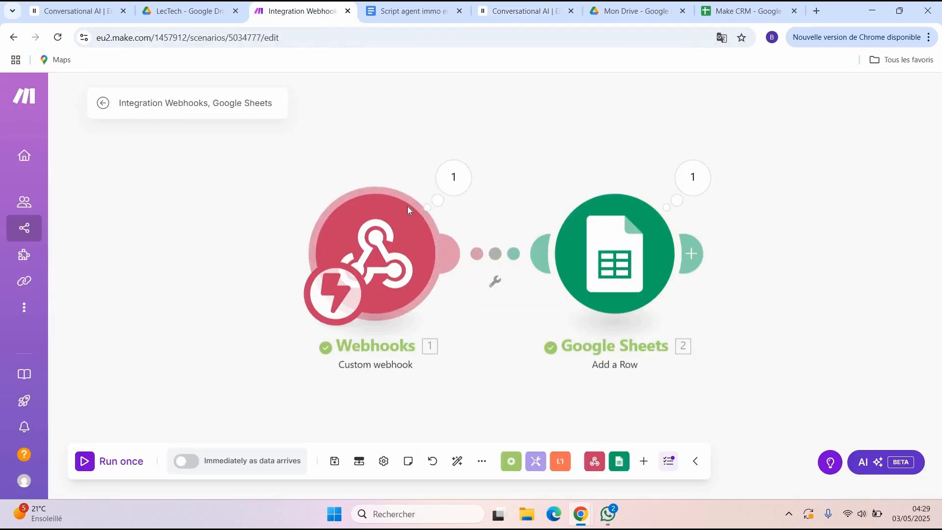
pyautogui.click(396, 229)
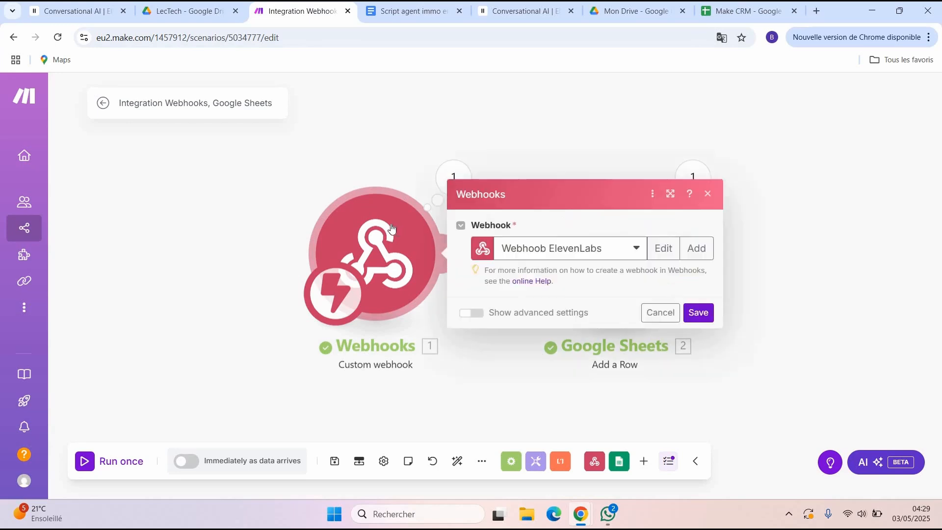
pyautogui.click(707, 173)
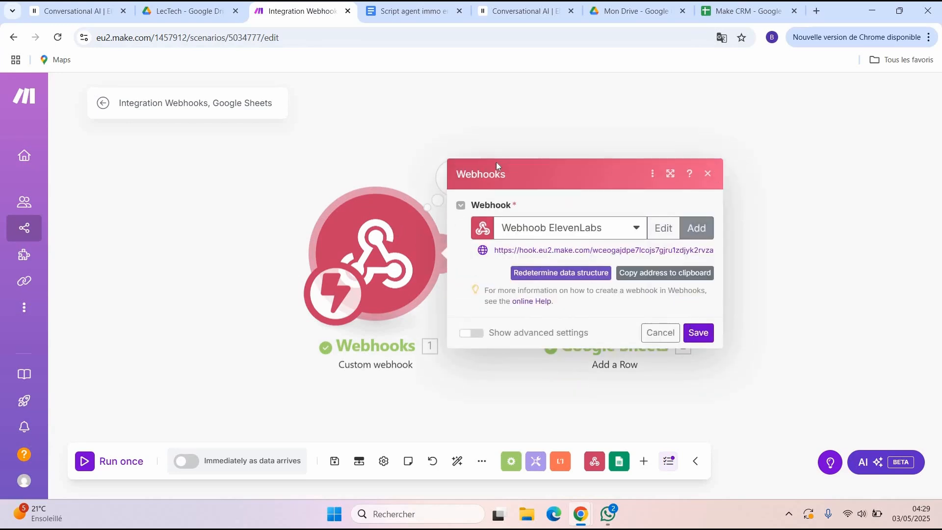
pyautogui.click(457, 177)
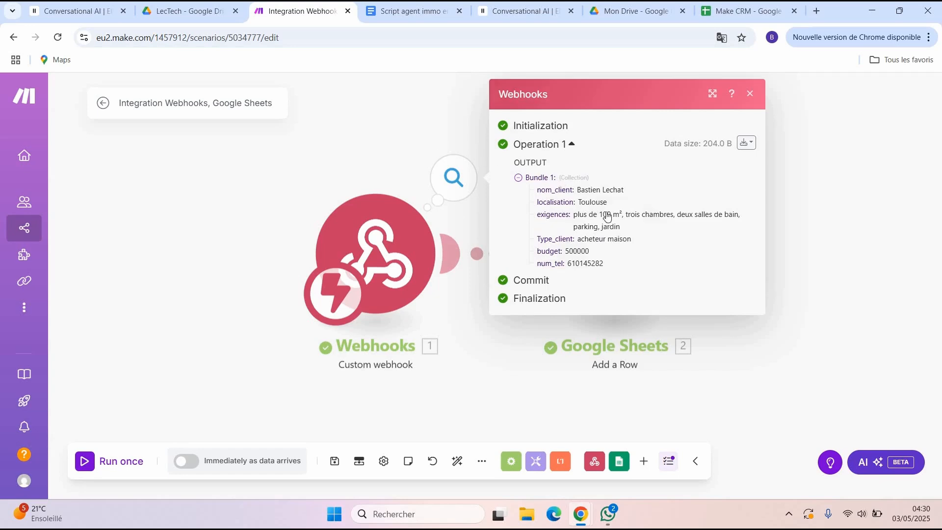
pyautogui.press('Escape')
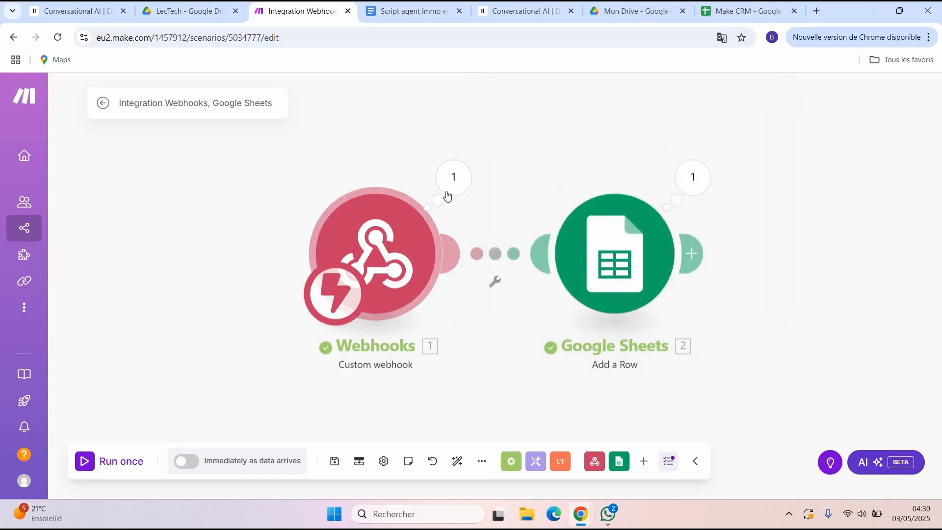
# In the Google Sheets module, map nom_client to Nom du client and 0 followed by num_tel to Téléphone.
pyautogui.click(620, 238)
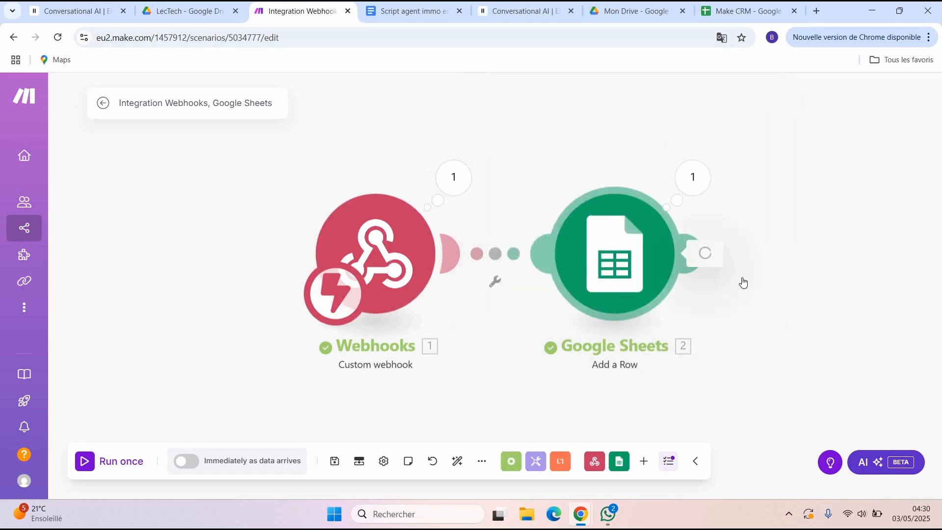
pyautogui.scroll(-4, 731, 362)
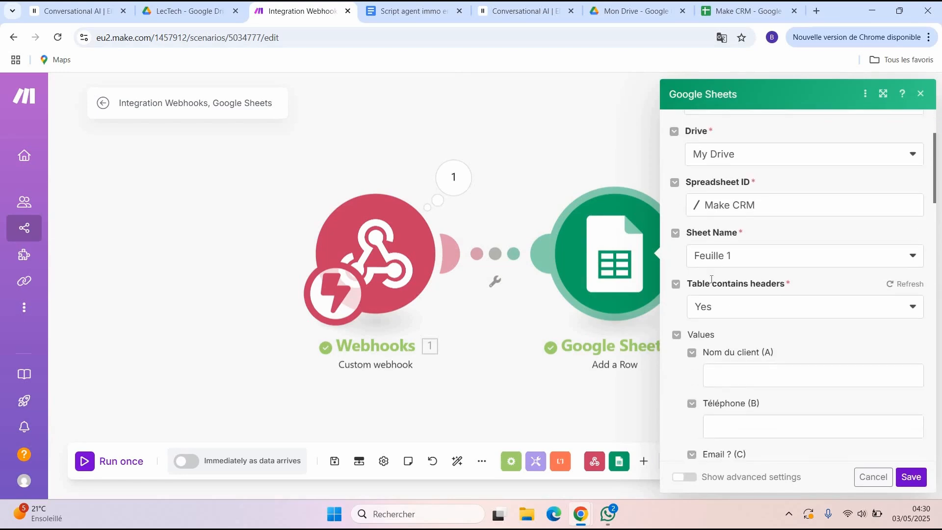
pyautogui.click(732, 314)
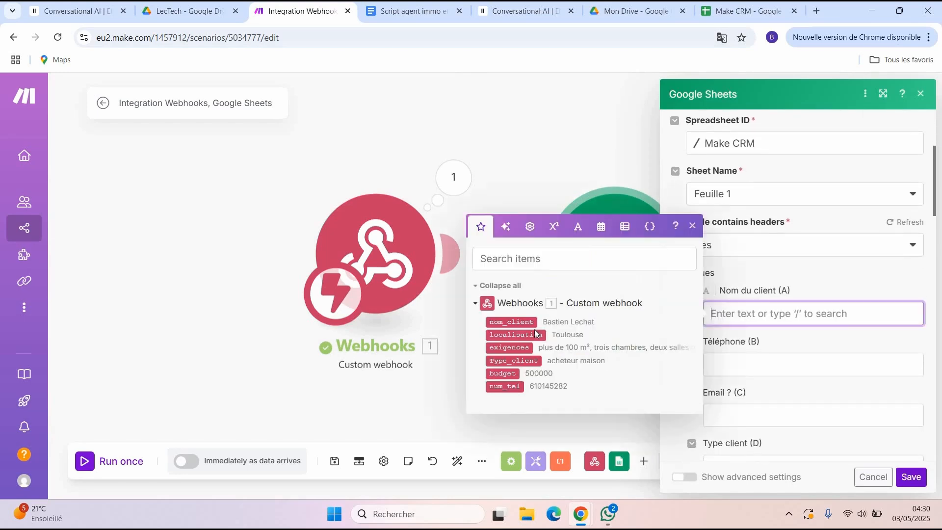
pyautogui.moveTo(522, 323); pyautogui.dragTo(760, 316)
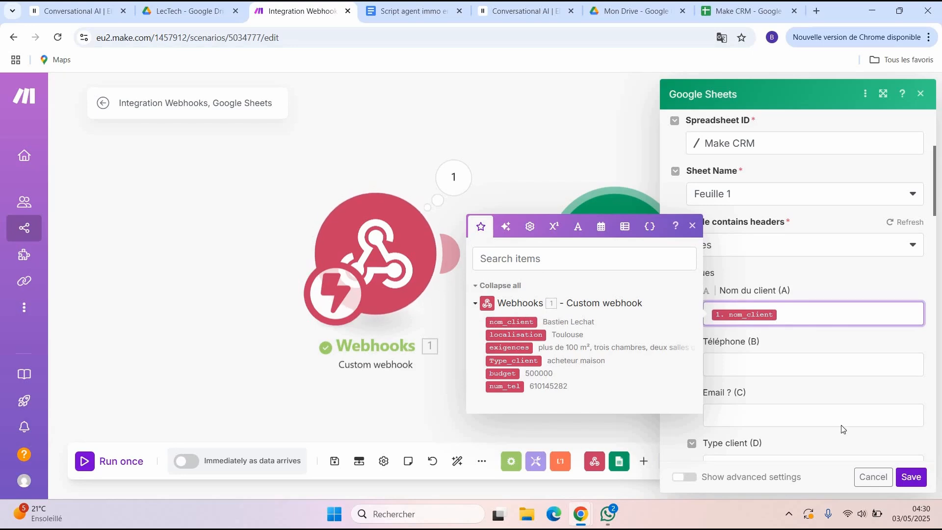
pyautogui.scroll(-1, 603, 319)
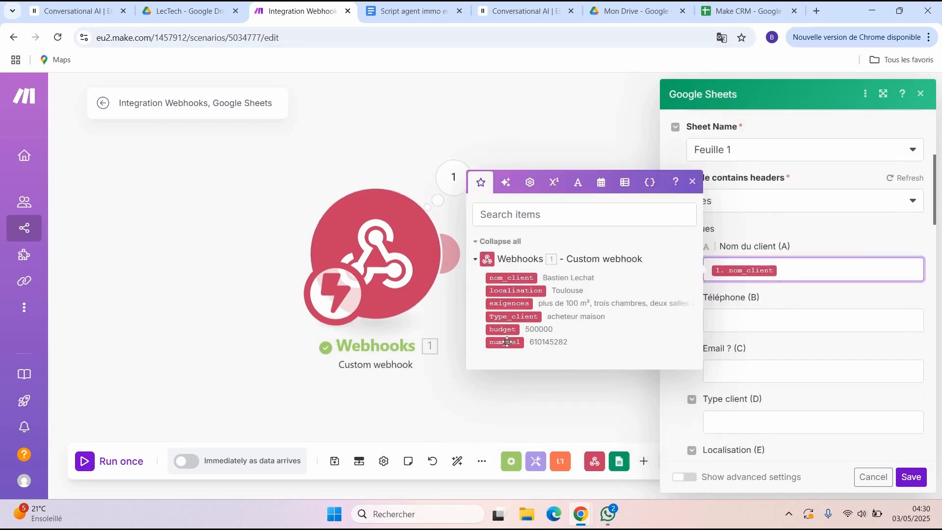
pyautogui.moveTo(507, 342); pyautogui.dragTo(756, 323)
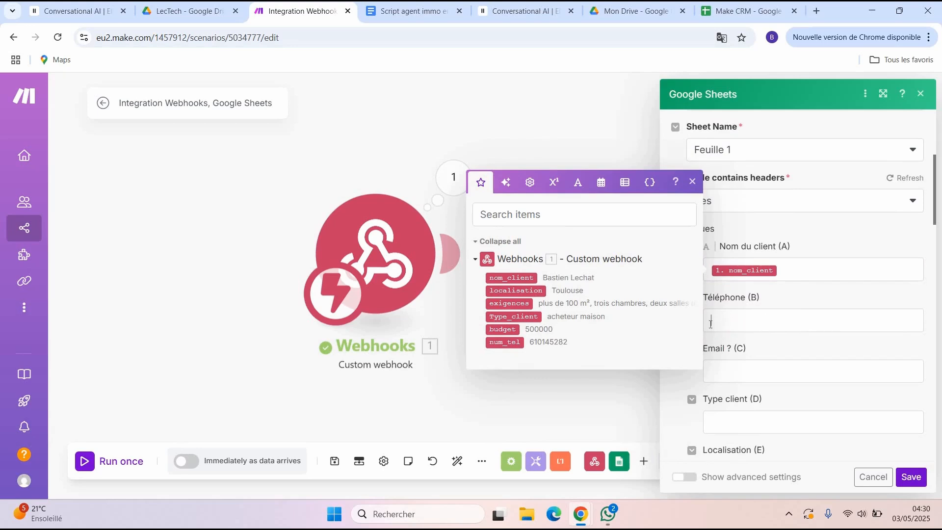
pyautogui.write('0 1. num_tel')
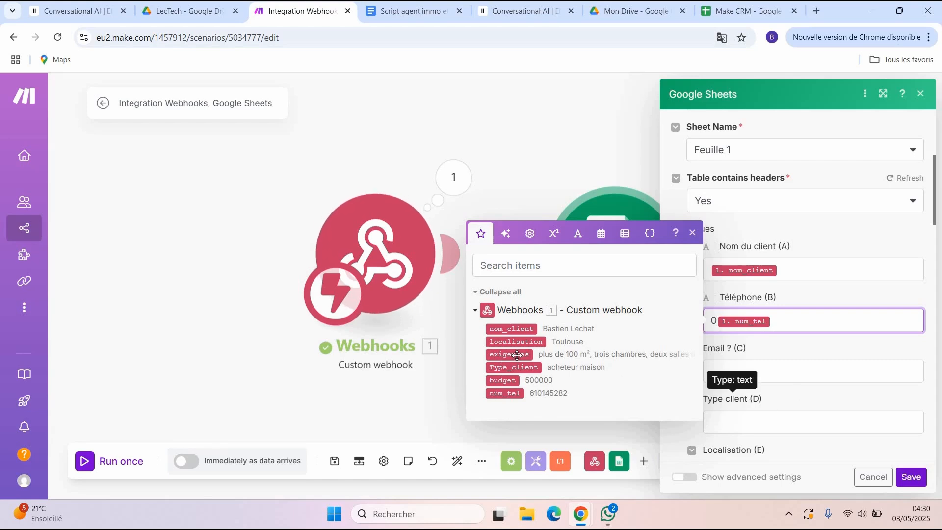
# Map Type_client, localisation, exigences and budget to the Type client, Localisation, Exigences and Budget columns, and save the module.
pyautogui.moveTo(500, 366); pyautogui.dragTo(765, 418)
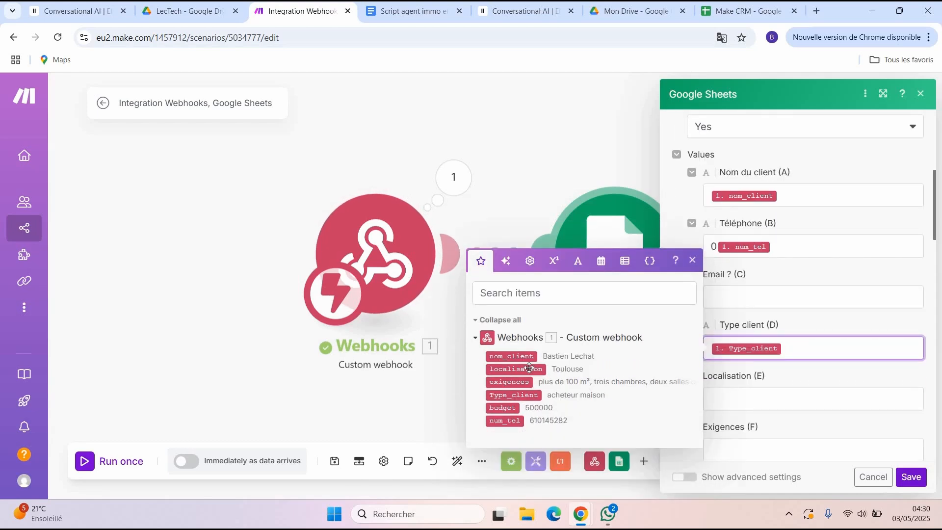
pyautogui.click(761, 399)
pyautogui.click(515, 369)
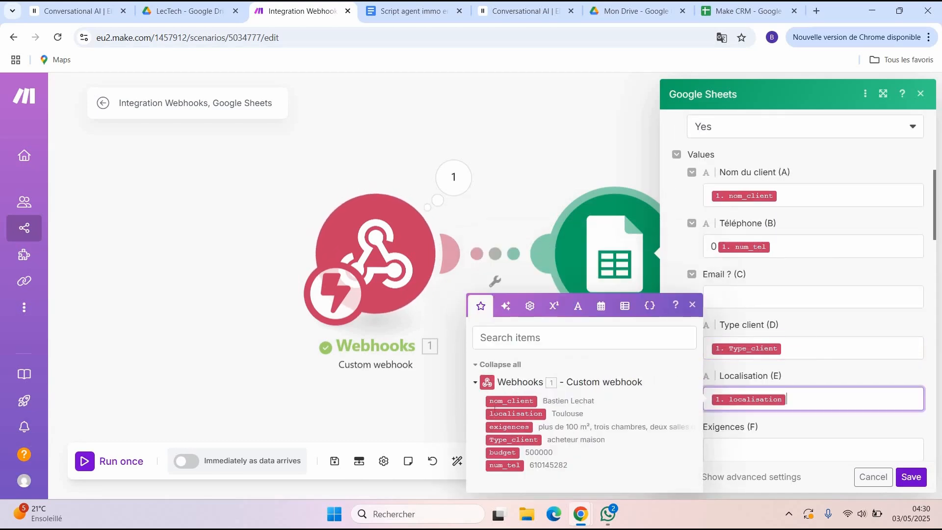
pyautogui.press('Tab')
pyautogui.moveTo(496, 403); pyautogui.dragTo(775, 423)
pyautogui.click(911, 477)
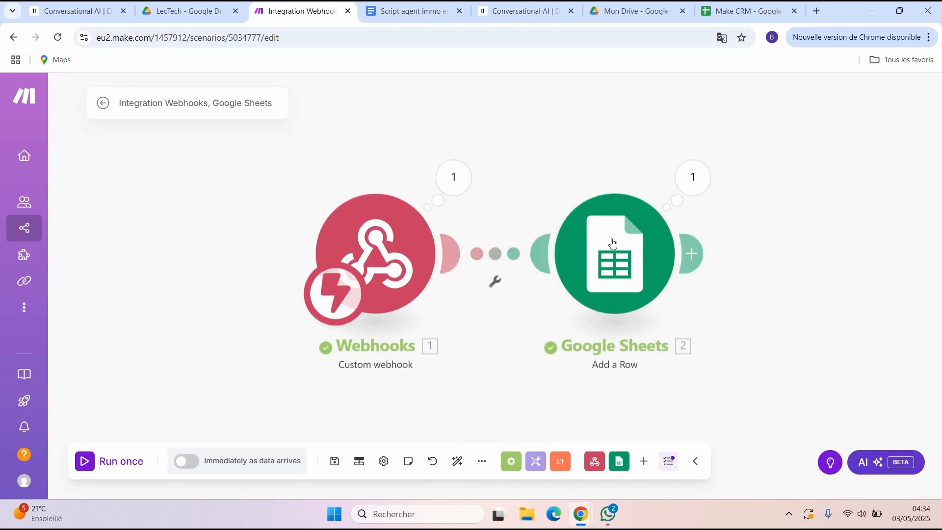
# Review the webhook variables mapped to the Google Sheets module's columns, and save the module again.
pyautogui.click(613, 244)
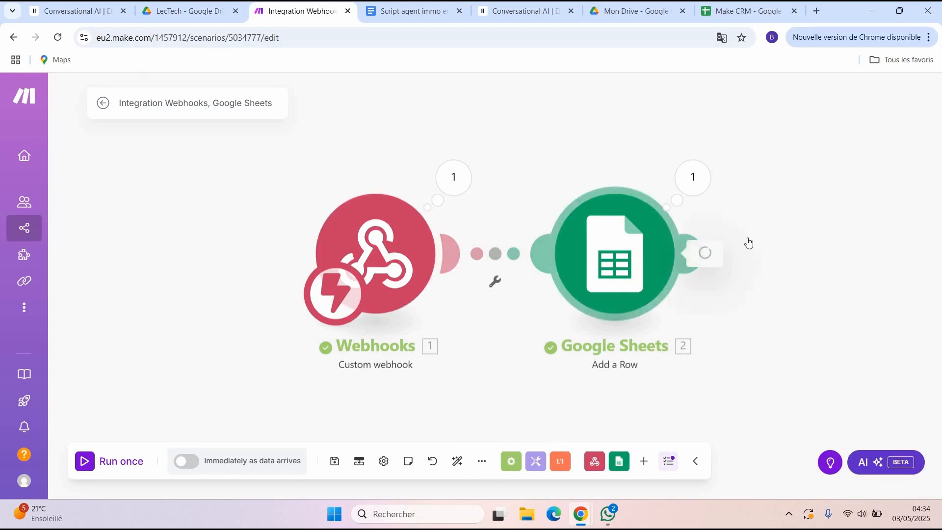
pyautogui.scroll(-5, 734, 395)
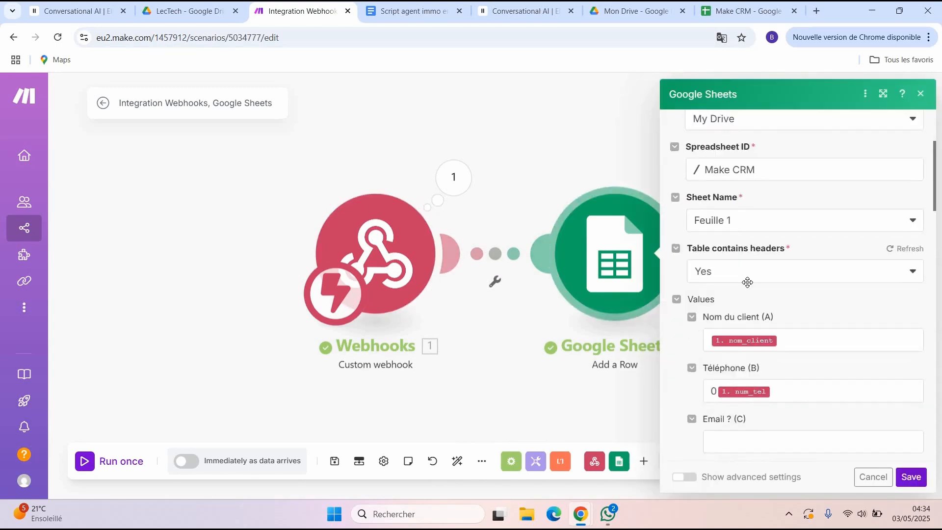
pyautogui.scroll(-4, 745, 398)
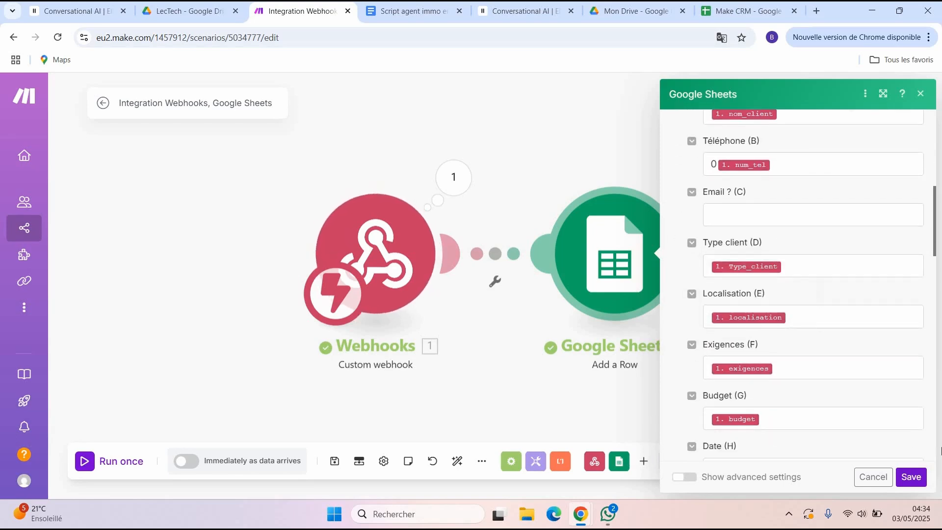
pyautogui.scroll(-2, 834, 441)
pyautogui.click(911, 477)
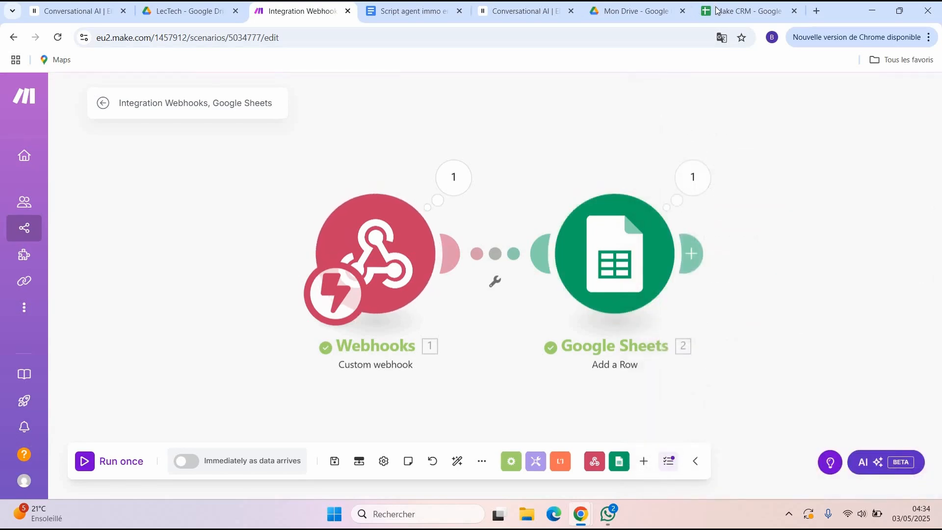
# Check the Make CRM spreadsheet, run the Make scenario once again, and place another test call to the ElevenLabs agent.
pyautogui.click(748, 11)
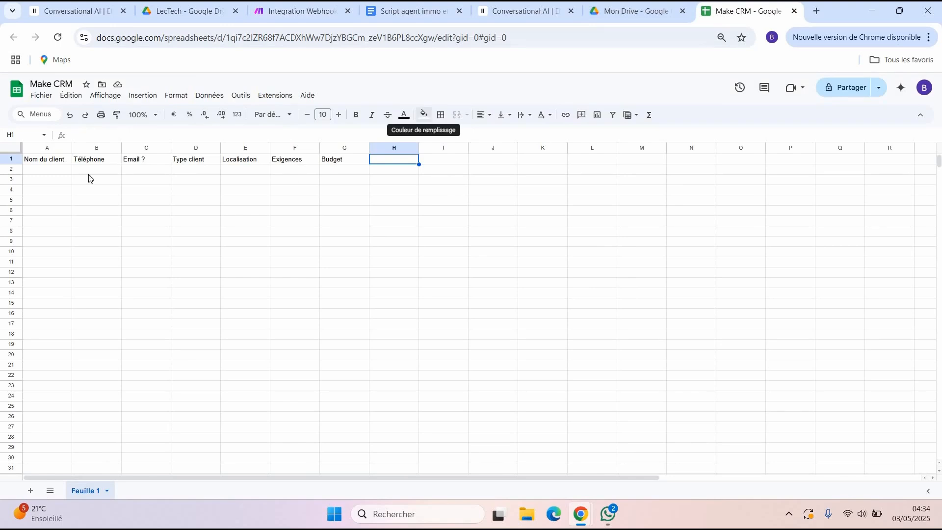
pyautogui.click(520, 11)
pyautogui.click(286, 11)
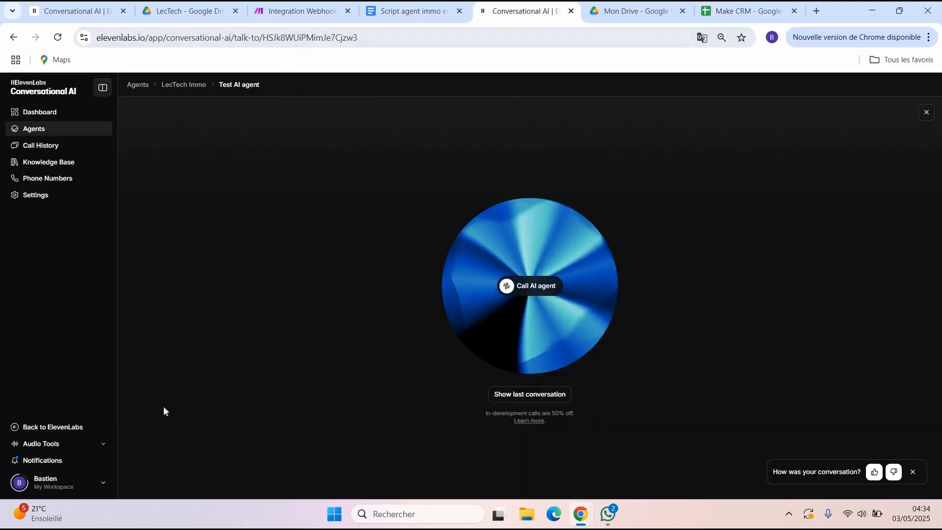
pyautogui.click(109, 461)
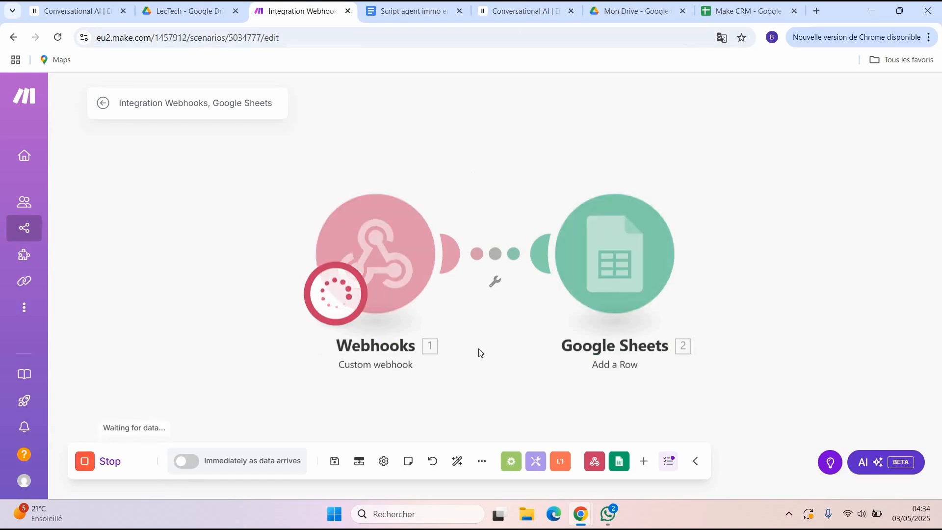
pyautogui.hotkey('ctrl', '5')
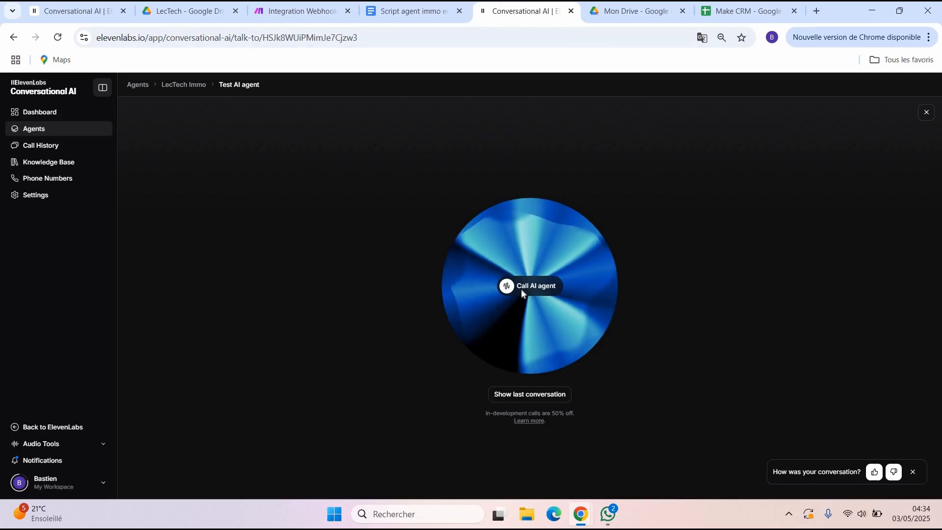
pyautogui.click(521, 289)
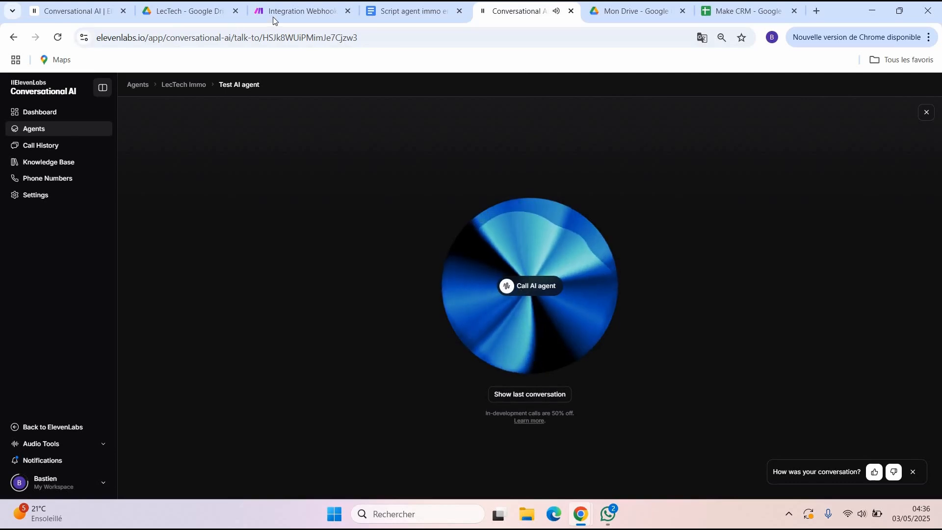
# Examine the webhook's output from the new call in Make and the row written to the Make CRM spreadsheet.
pyautogui.click(294, 11)
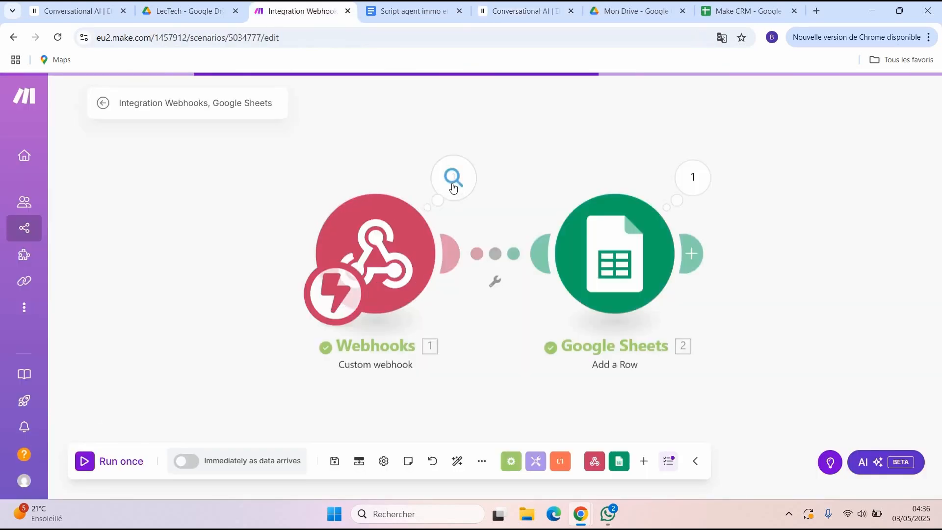
pyautogui.click(454, 182)
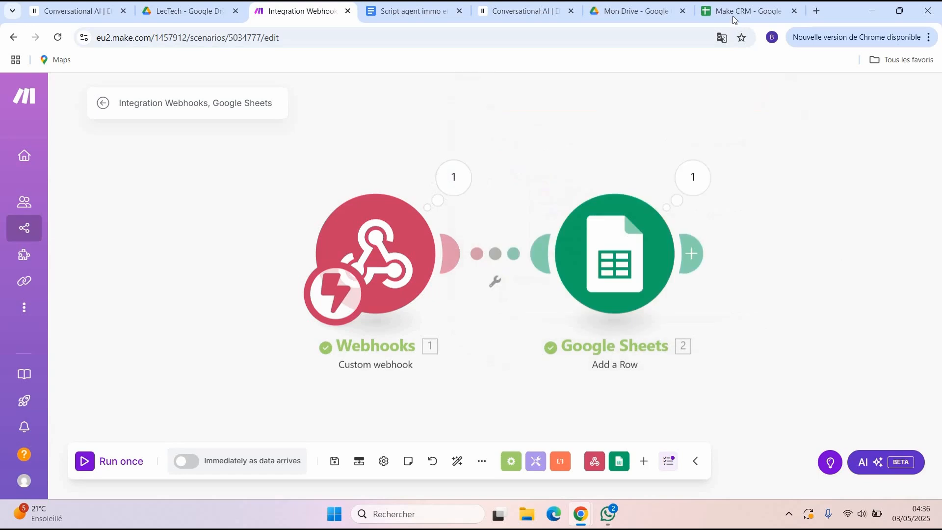
pyautogui.click(748, 11)
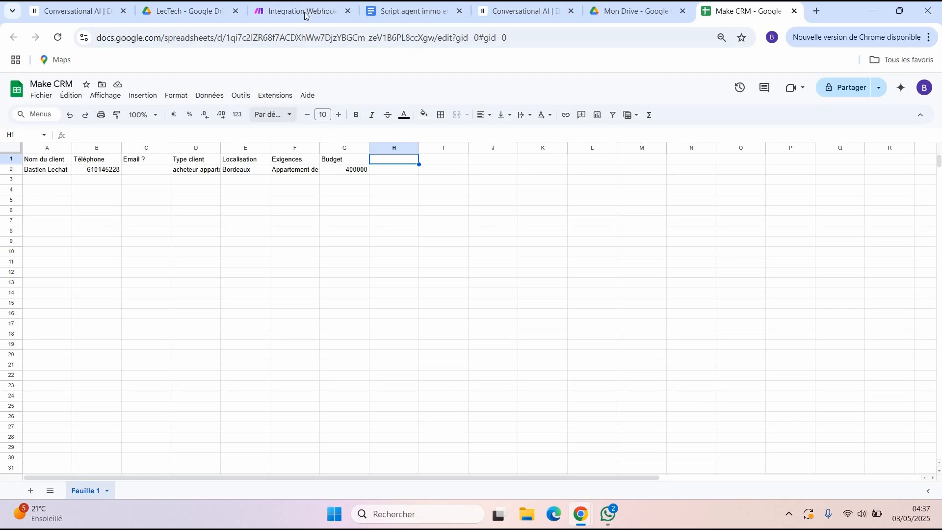
# In ElevenLabs, open the last conversation with LecTech Immo and read through its transcription.
pyautogui.hotkey('ctrl', 'pageup')
pyautogui.hotkey('ctrl', 'pageup')
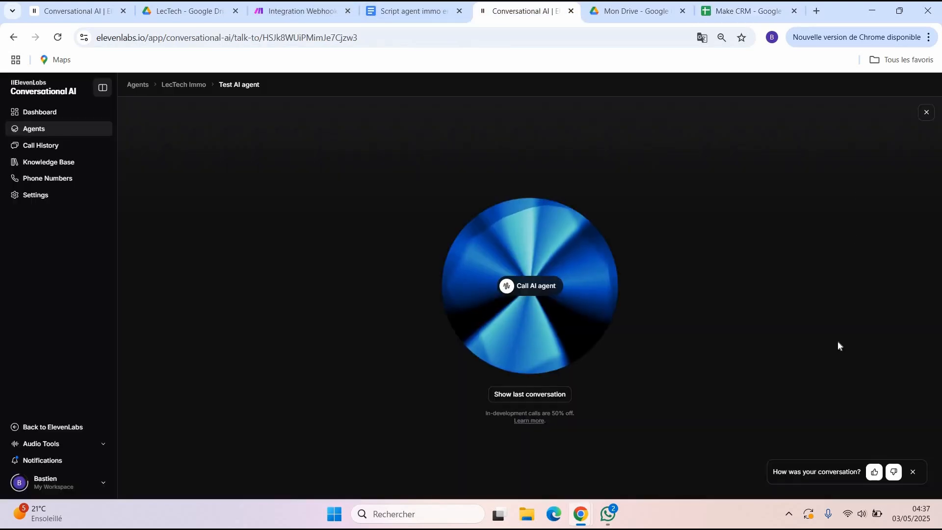
pyautogui.click(541, 395)
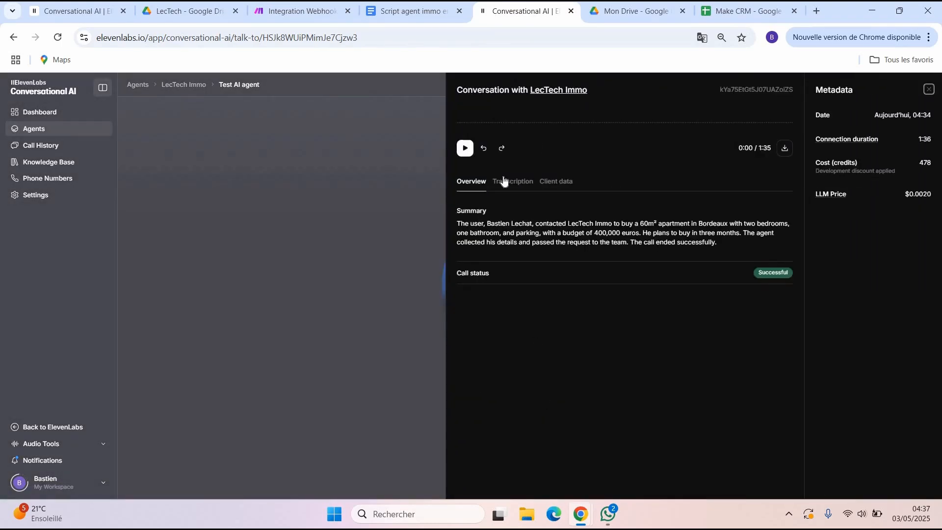
pyautogui.click(510, 181)
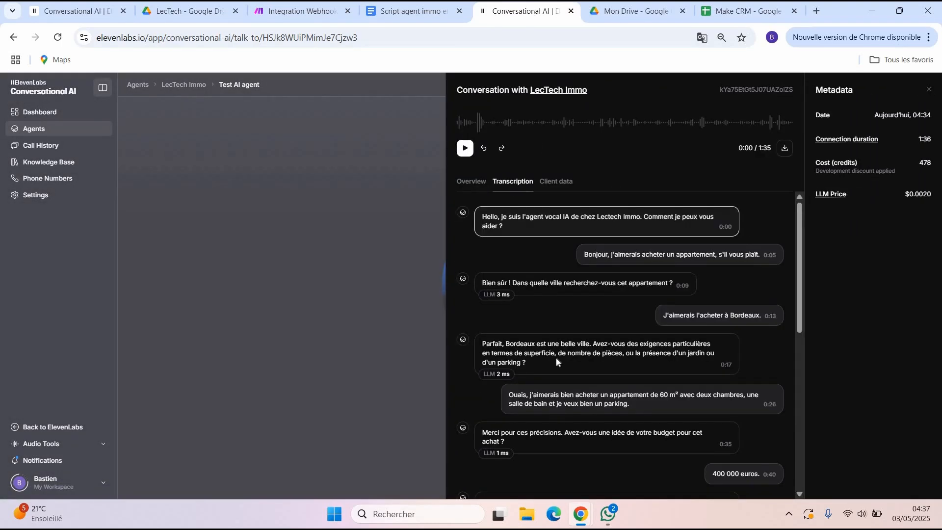
pyautogui.press('XF86AudioRaiseVolume')
pyautogui.scroll(-2, 555, 357)
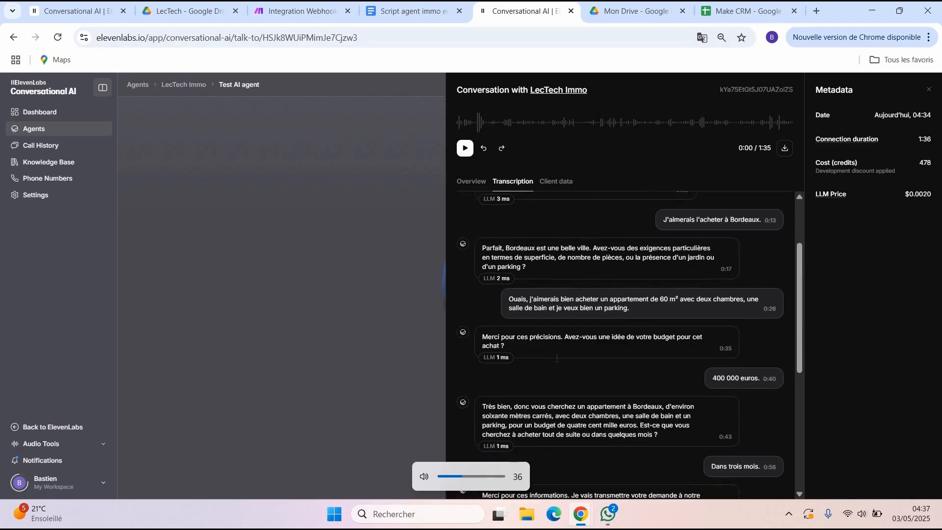
# Read the rest of the LecTech Immo conversation's transcription, check its overview summary and call status, and close the conversation details.
pyautogui.scroll(-4, 556, 358)
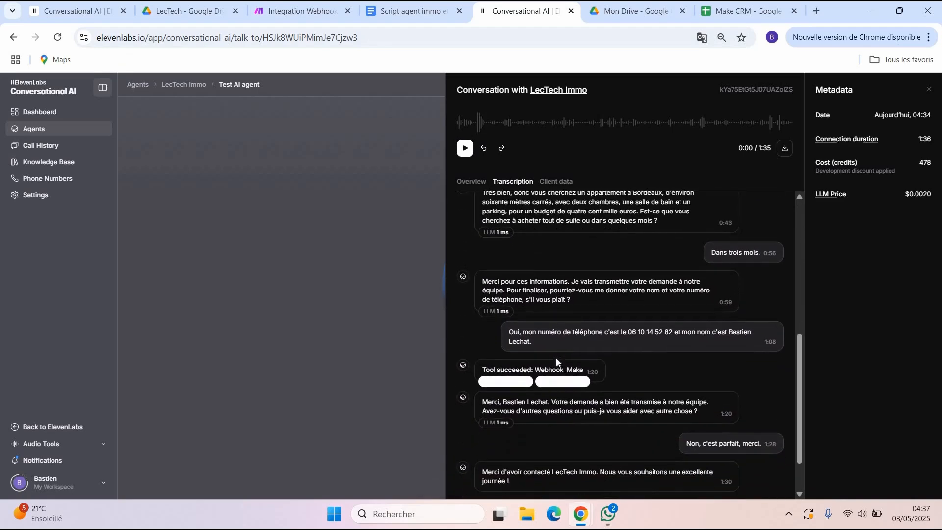
pyautogui.scroll(-1, 556, 357)
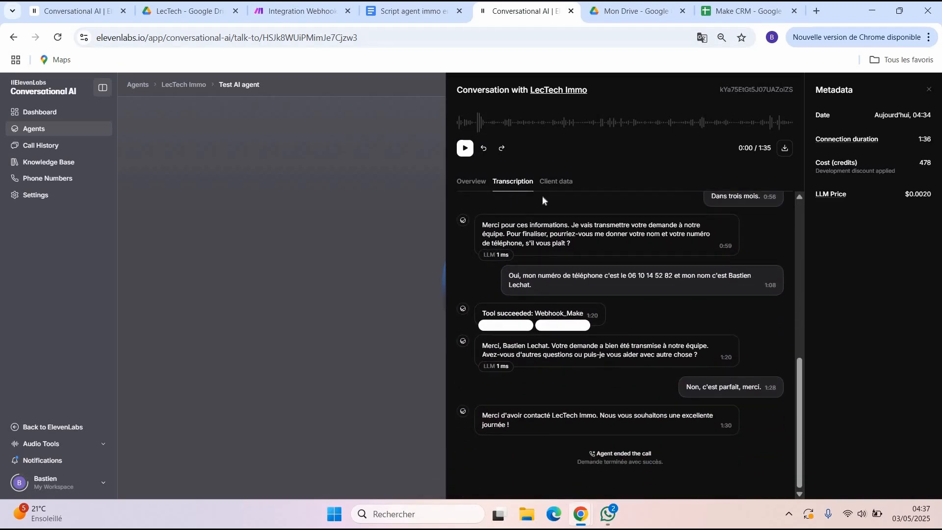
pyautogui.click(472, 183)
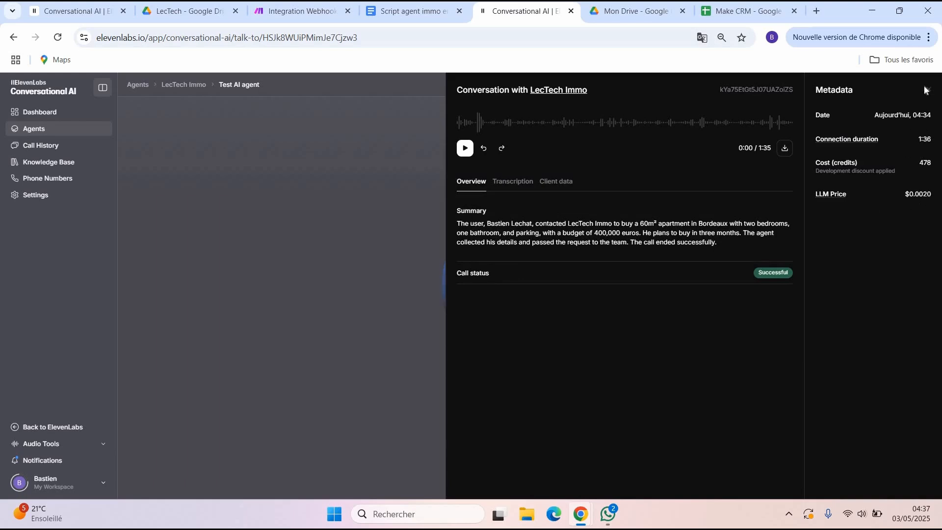
pyautogui.click(213, 160)
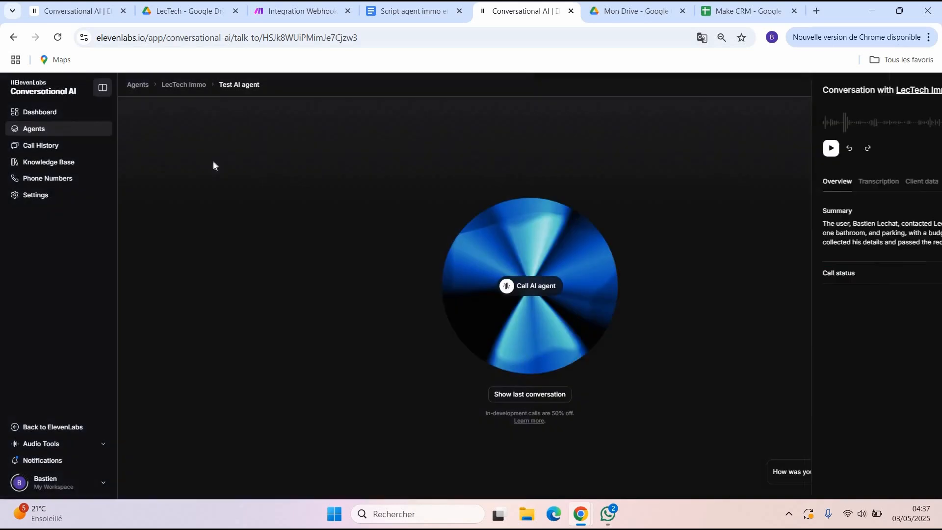
# Open the phone number settings, examine the SIP trunk import form's inbound and outbound configuration, and close it without importing a number.
pyautogui.click(41, 184)
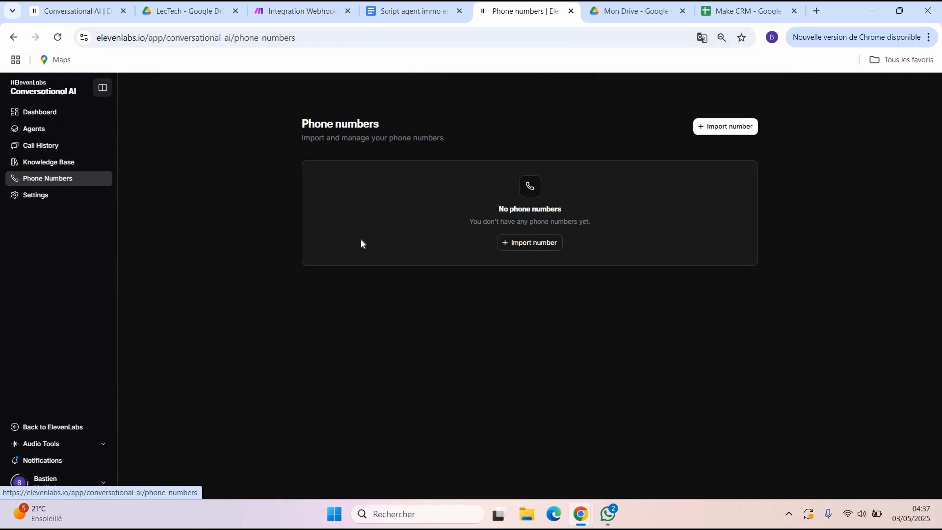
pyautogui.click(514, 246)
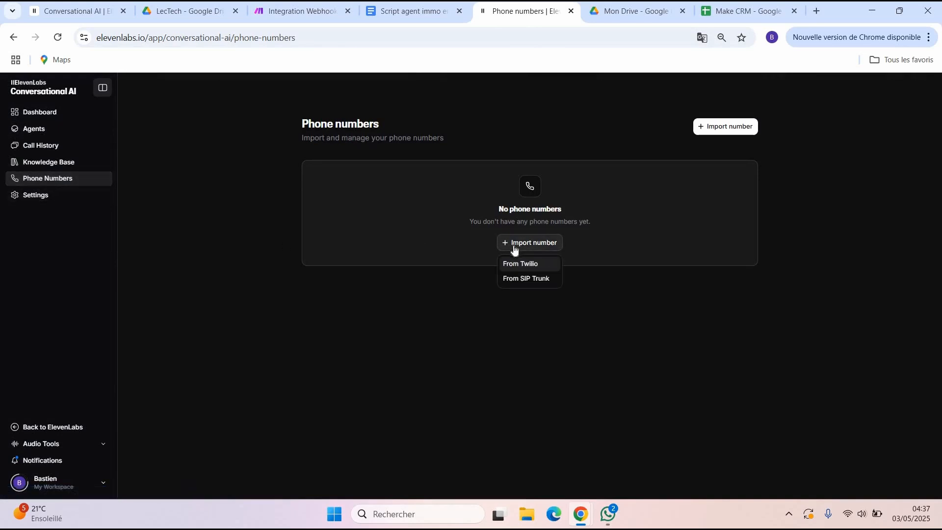
pyautogui.click(510, 283)
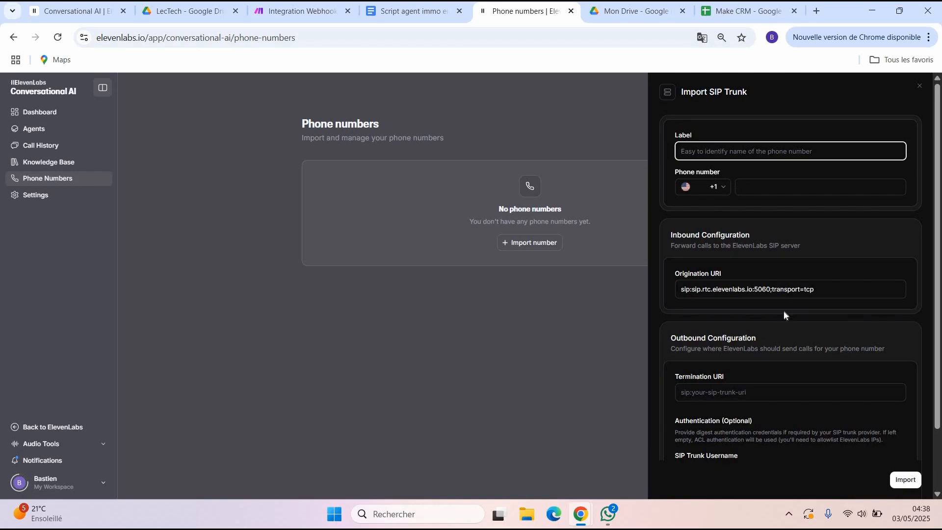
pyautogui.scroll(-2, 801, 361)
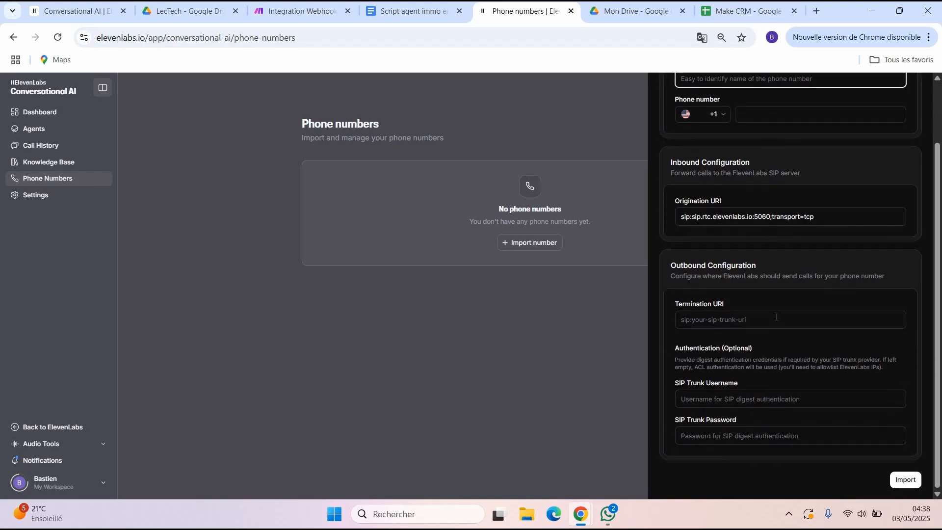
pyautogui.scroll(2, 776, 316)
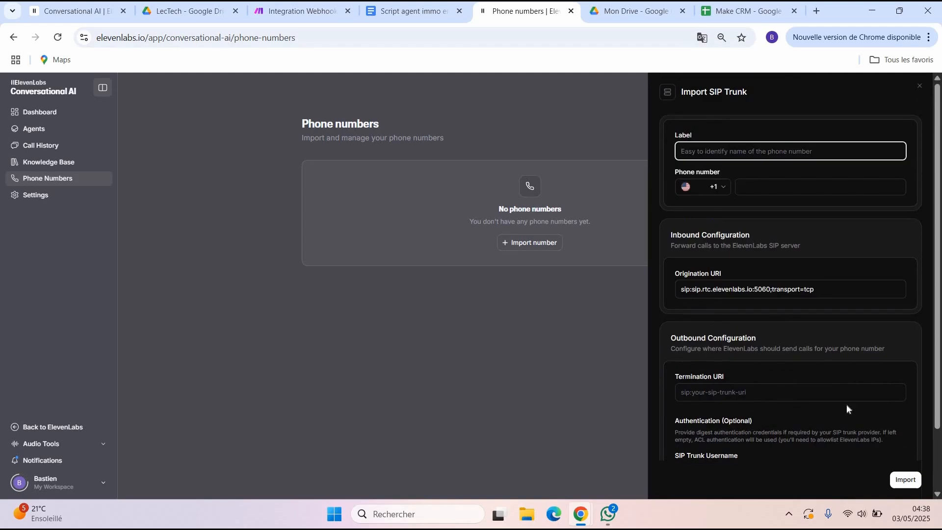
pyautogui.click(587, 371)
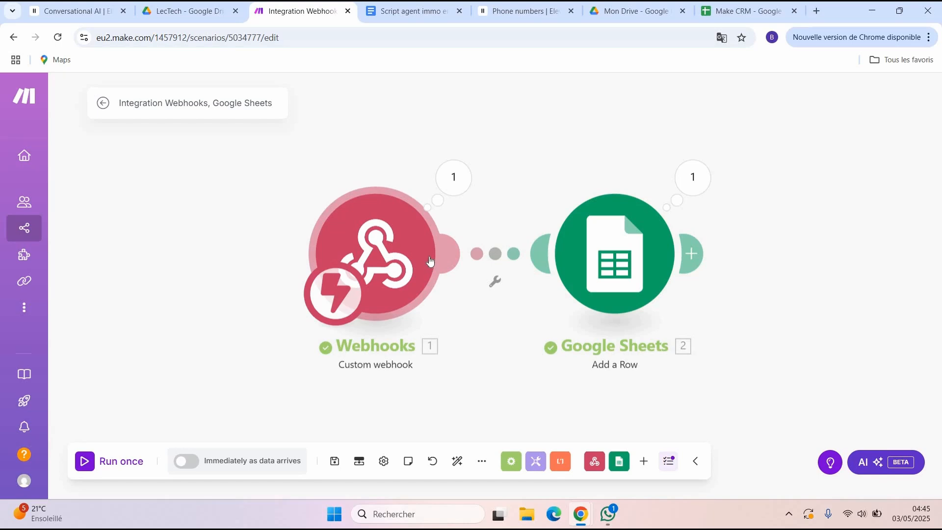
# In Make, review the webhook's output and the Google Sheets module's column mapping, close the module, and return to ElevenLabs.
pyautogui.click(406, 236)
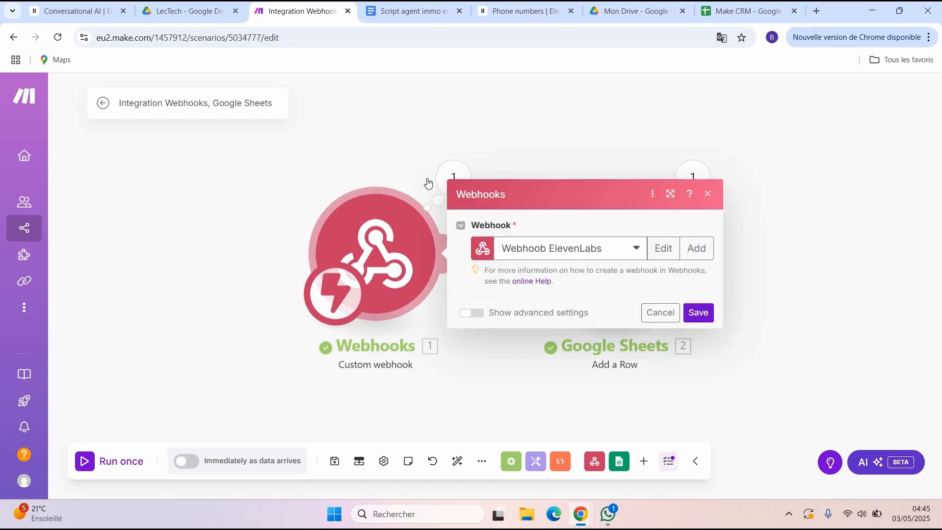
pyautogui.click(448, 176)
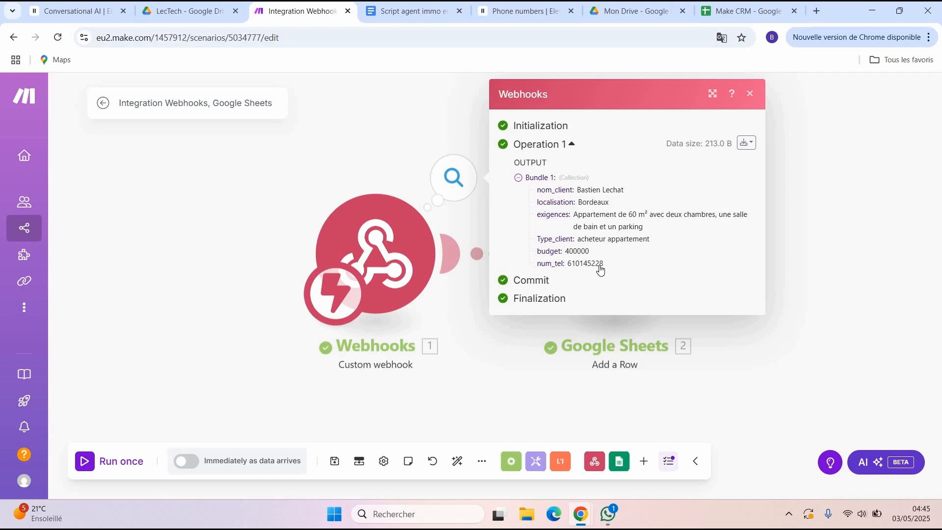
pyautogui.press('Escape')
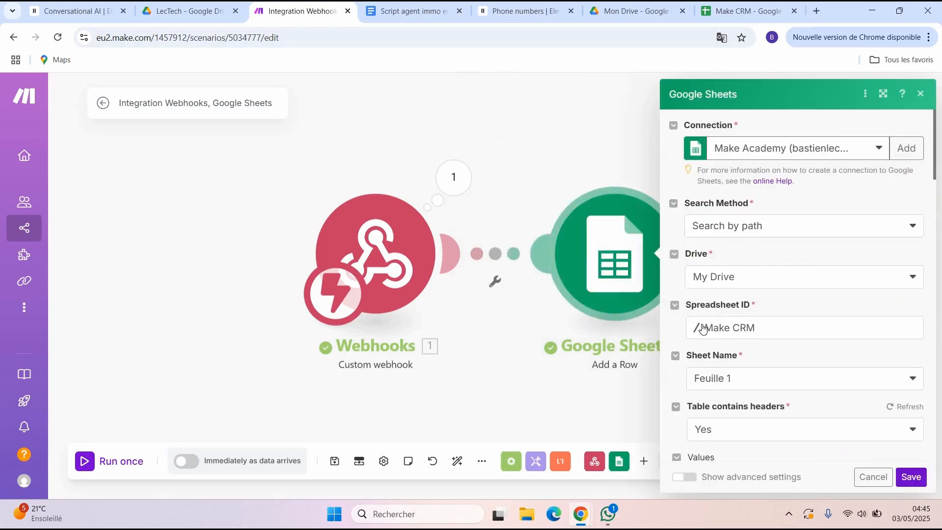
pyautogui.scroll(-2, 702, 324)
pyautogui.scroll(-5, 702, 324)
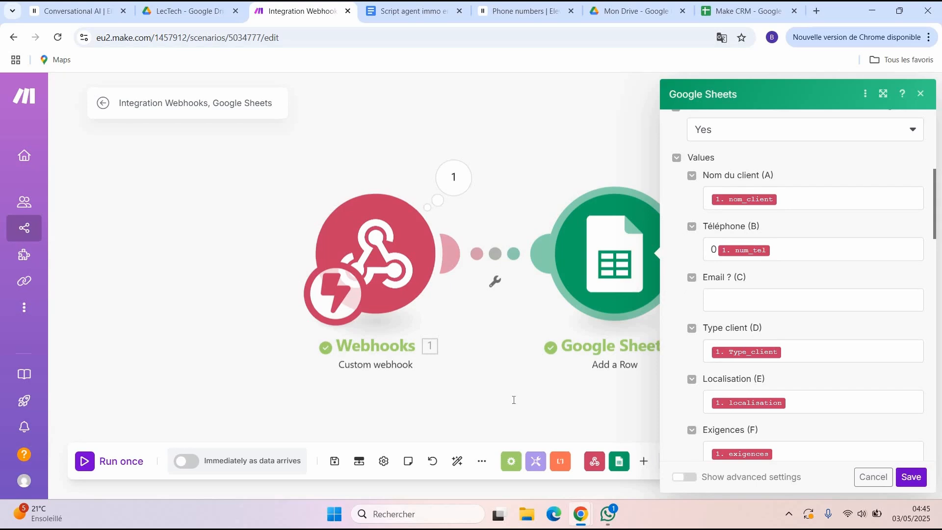
pyautogui.click(539, 274)
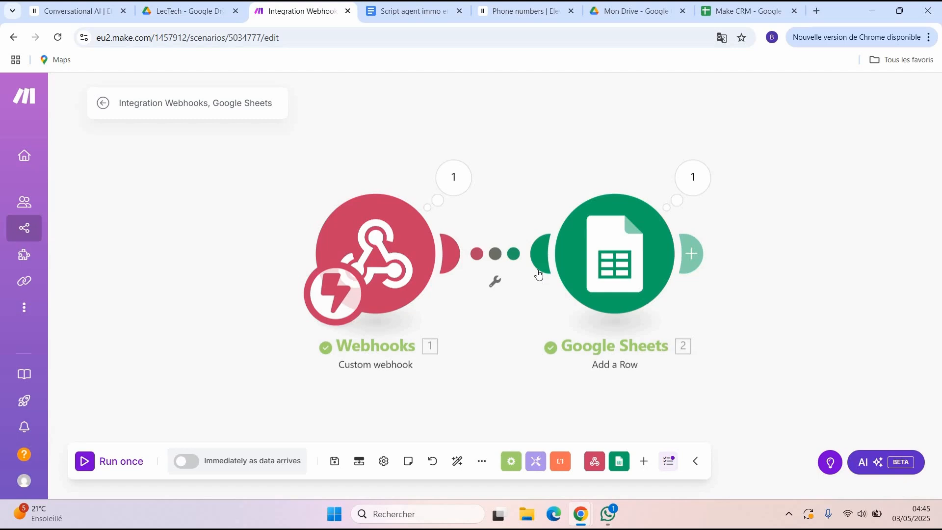
pyautogui.click(518, 16)
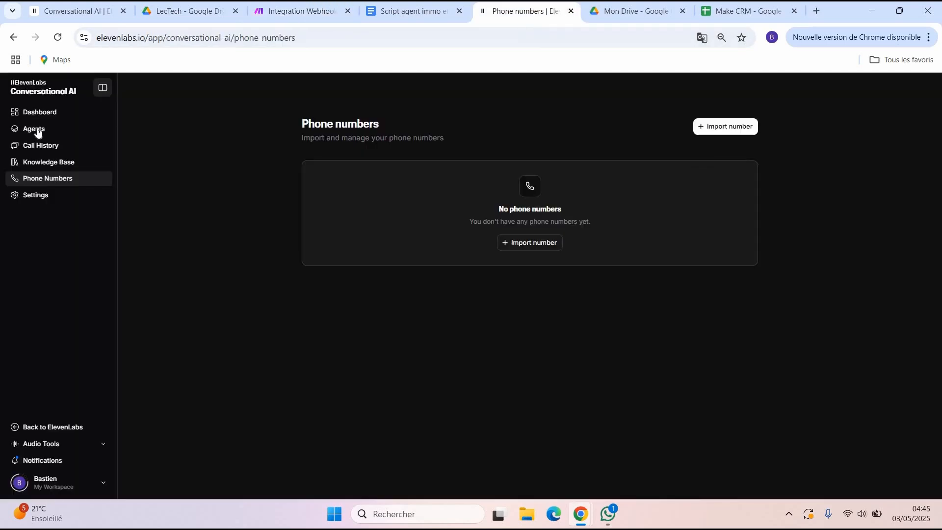